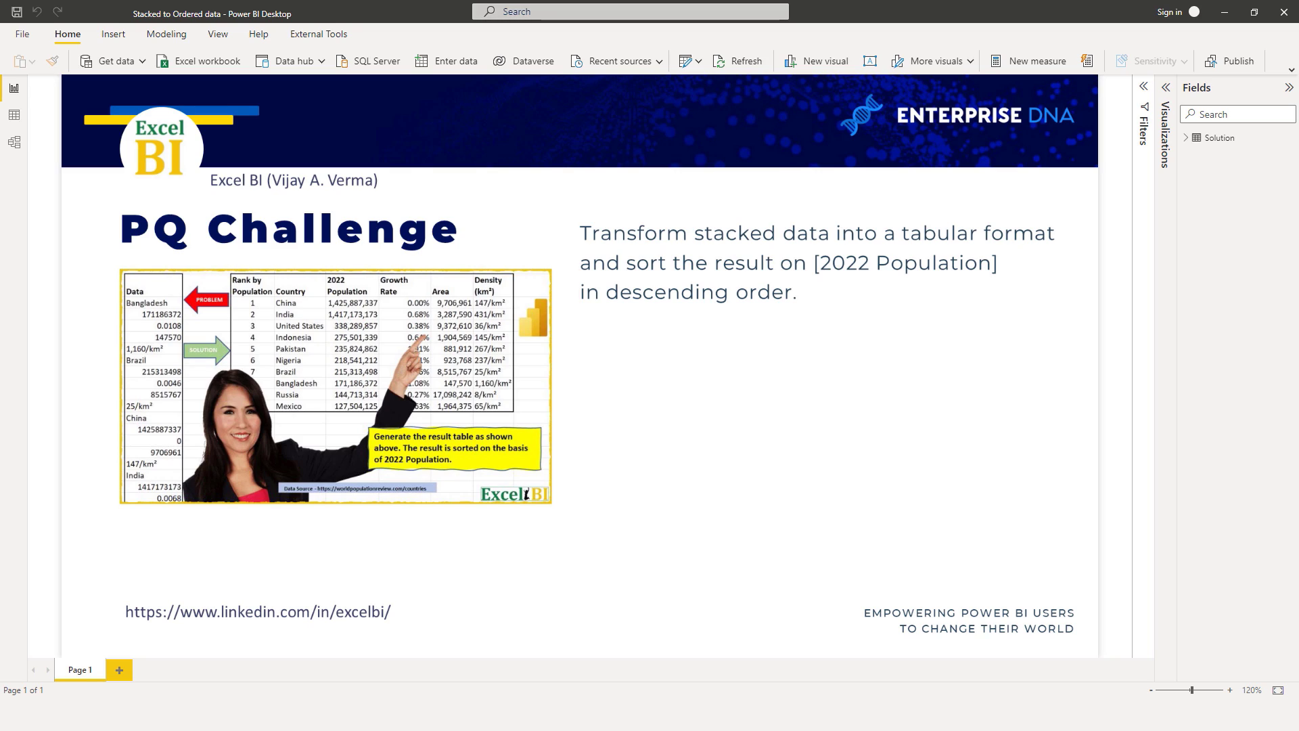
Open the Power Query Editor for the PQ Challenge report via Transform data.
click(684, 61)
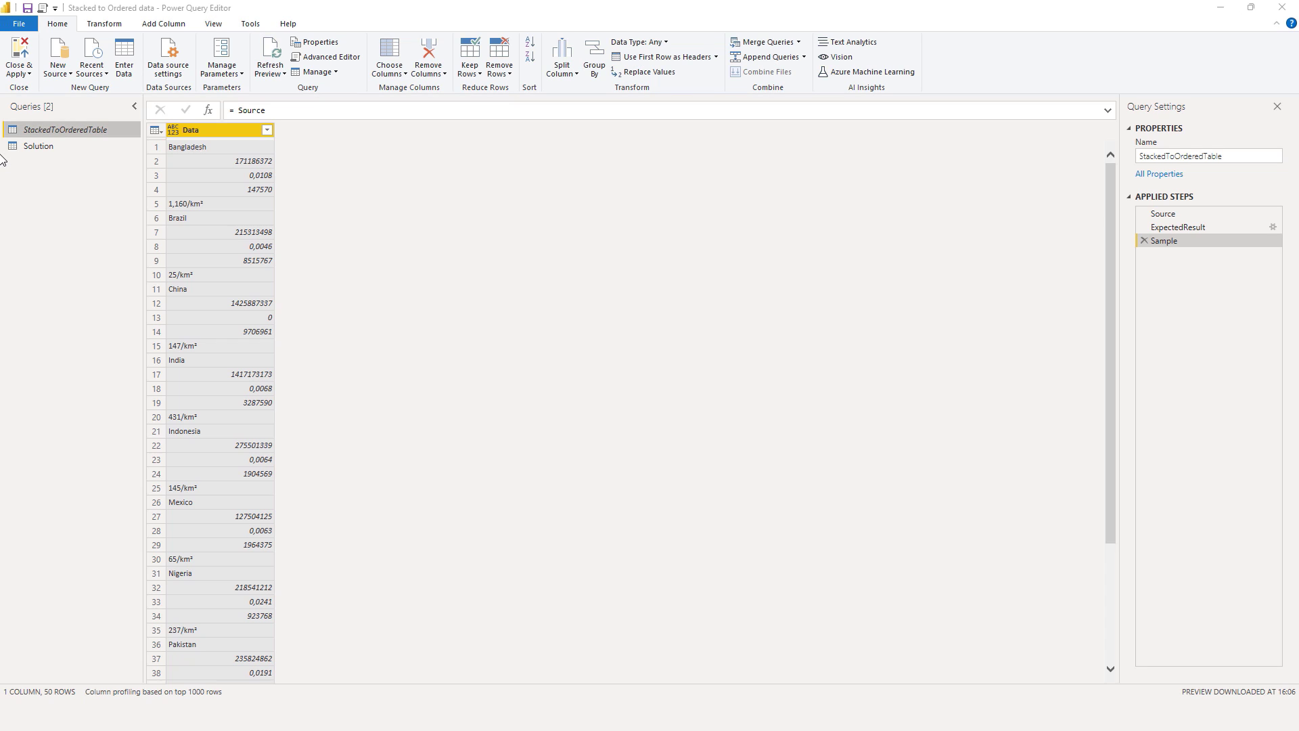
Open the Solution query's M code in the Advanced Editor, with the cursor after let.
click(59, 147)
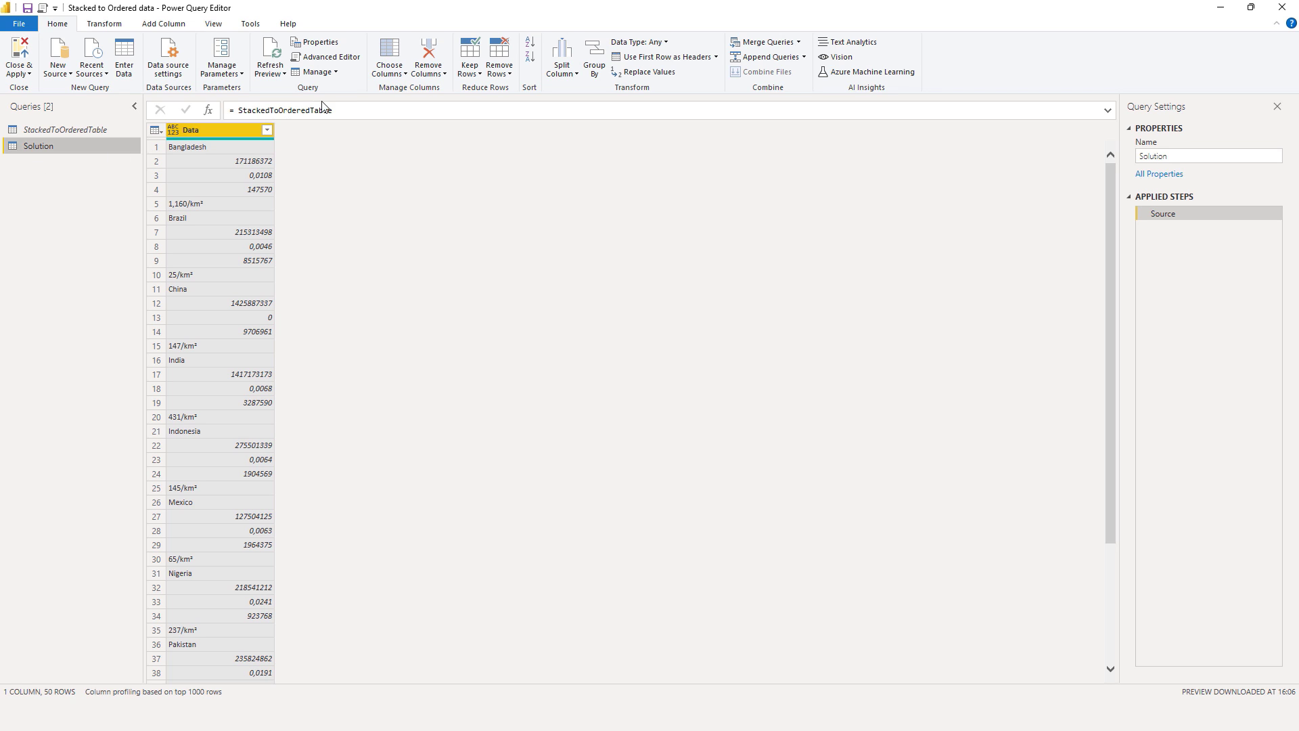
click(335, 57)
click(378, 147)
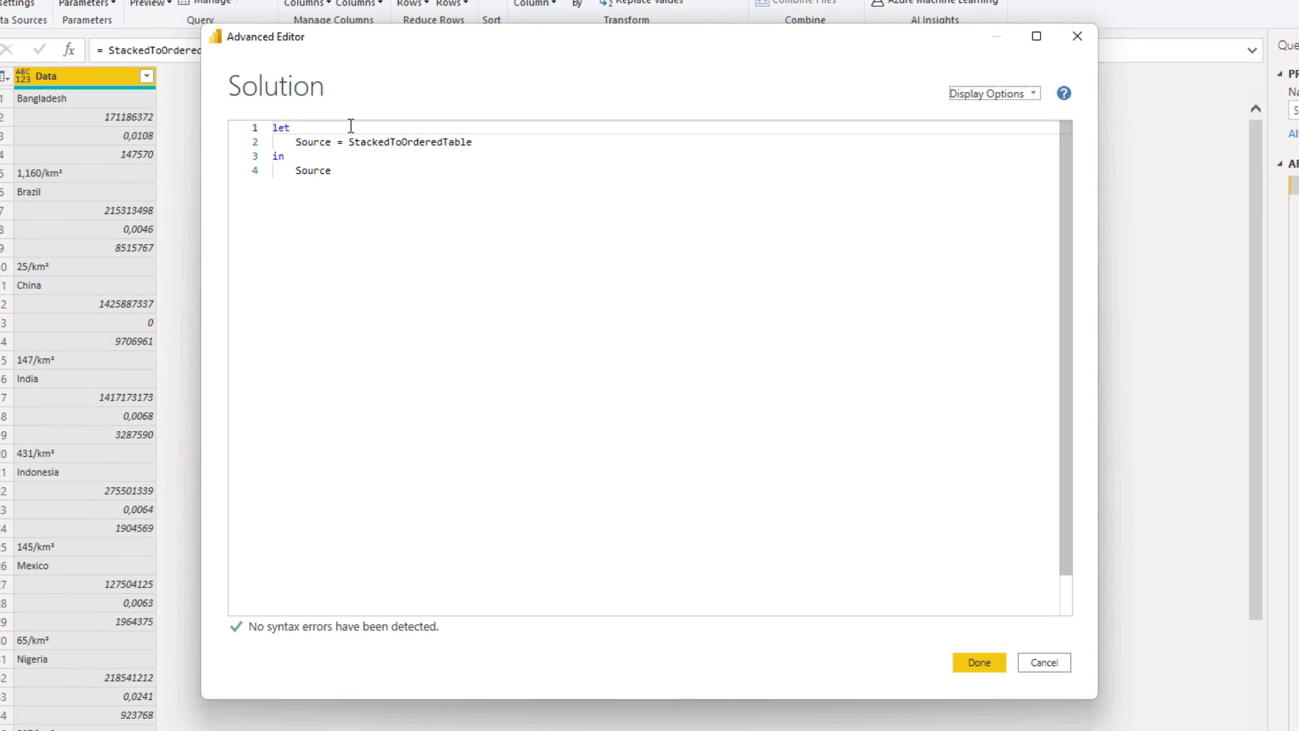
Add an lCols step after let listing the five column names, then save the query.
key(Return)
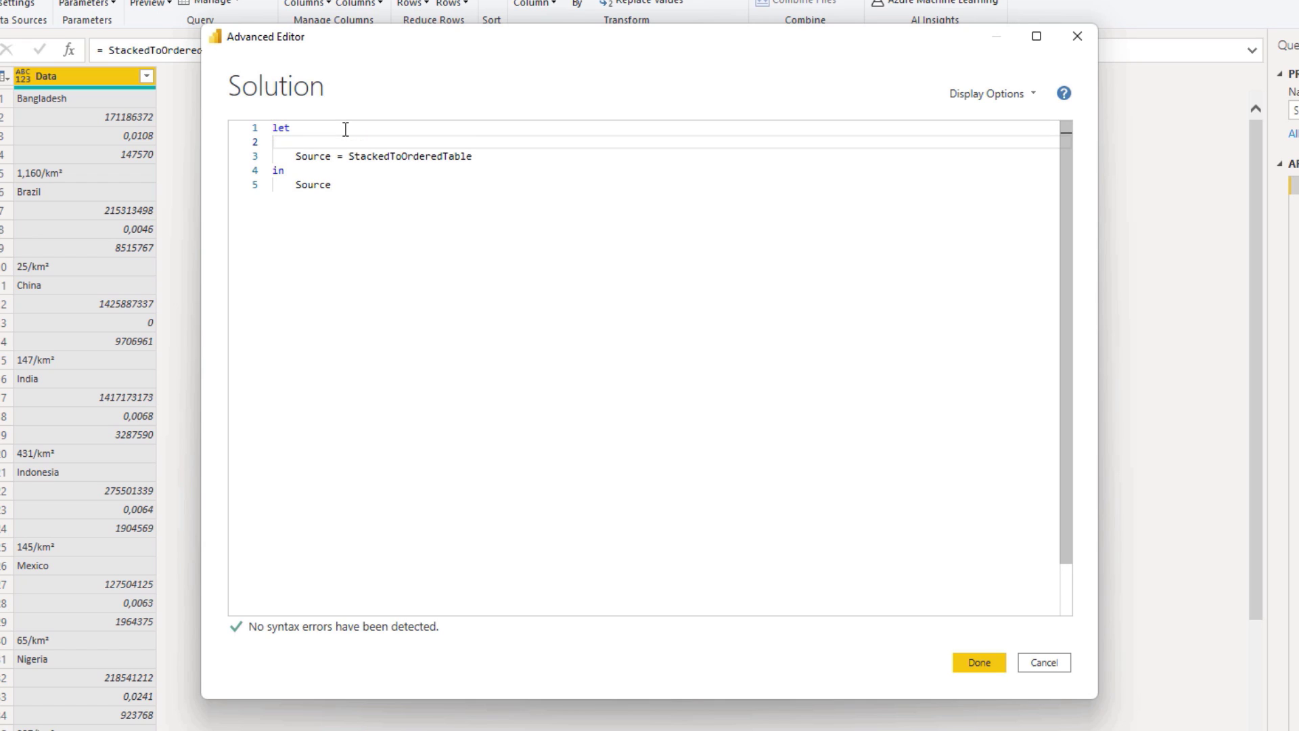
text(lCols)
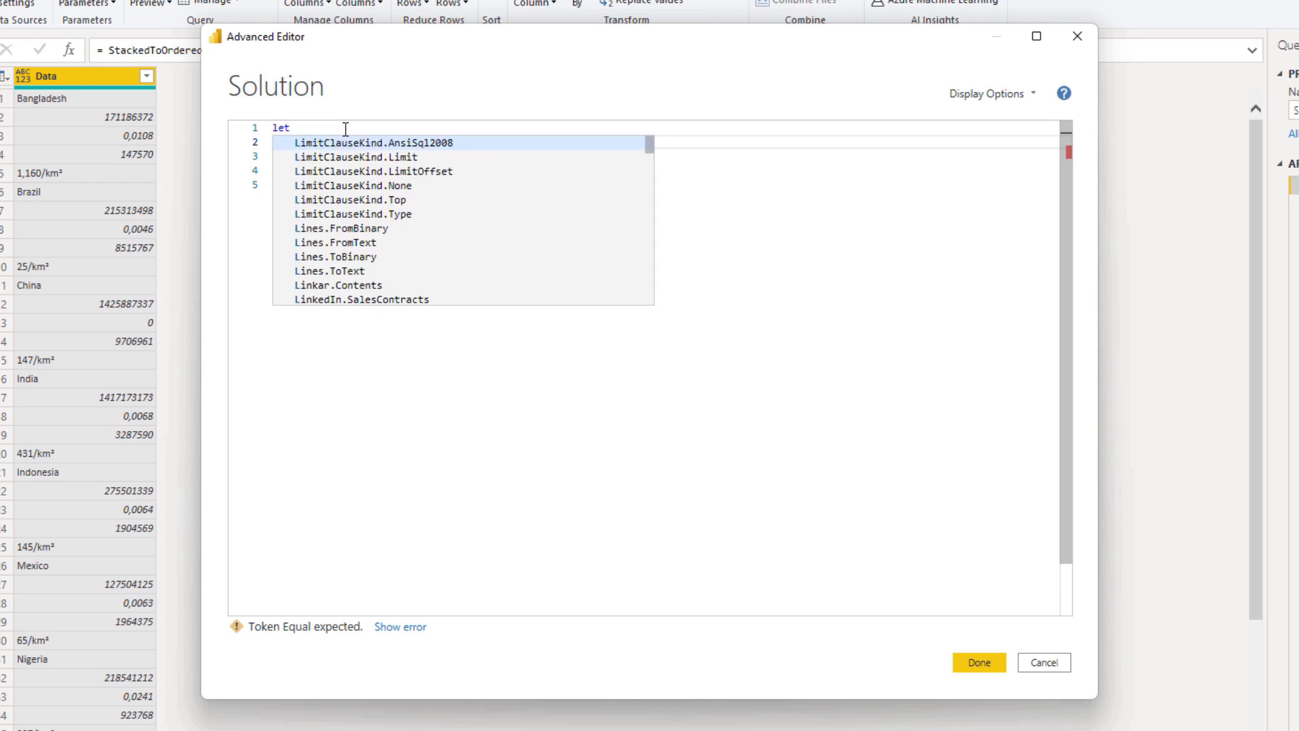
text( =)
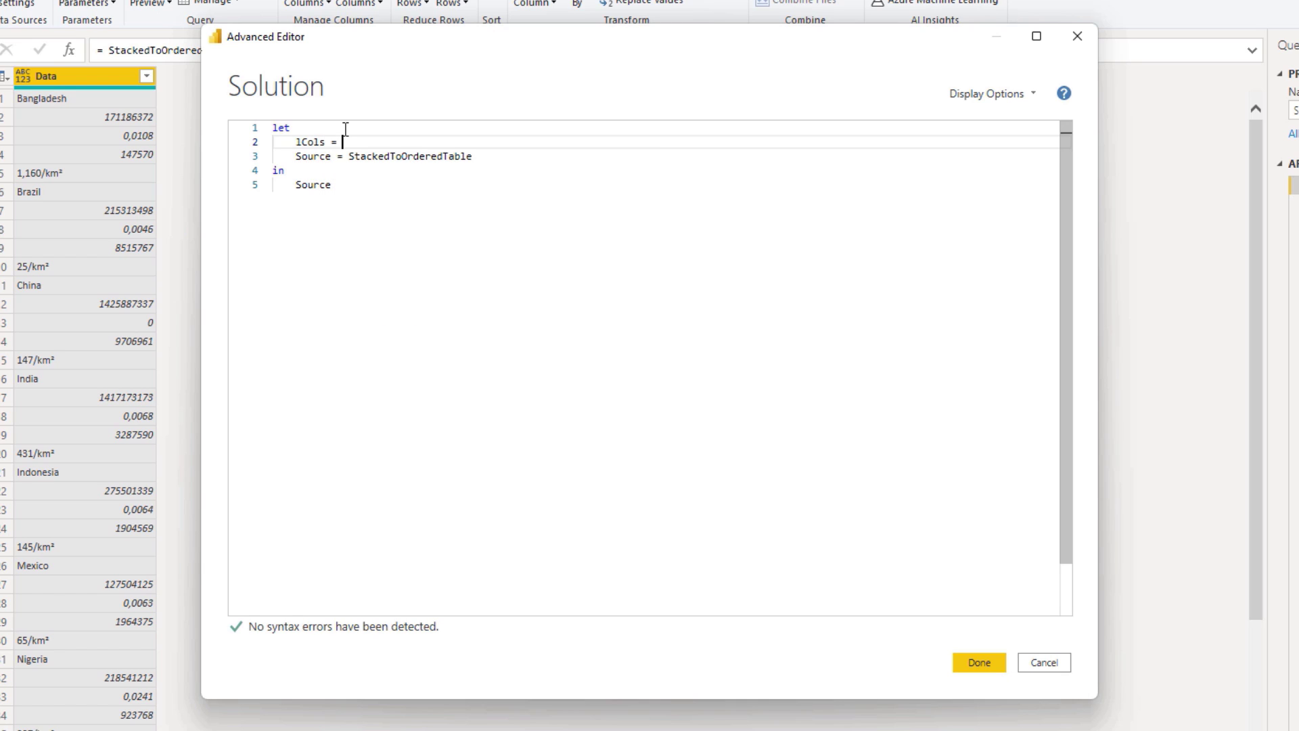
text({"Country", "2022 Population", "Growth Rate", "Area", "Density (km²)"})
text(,)
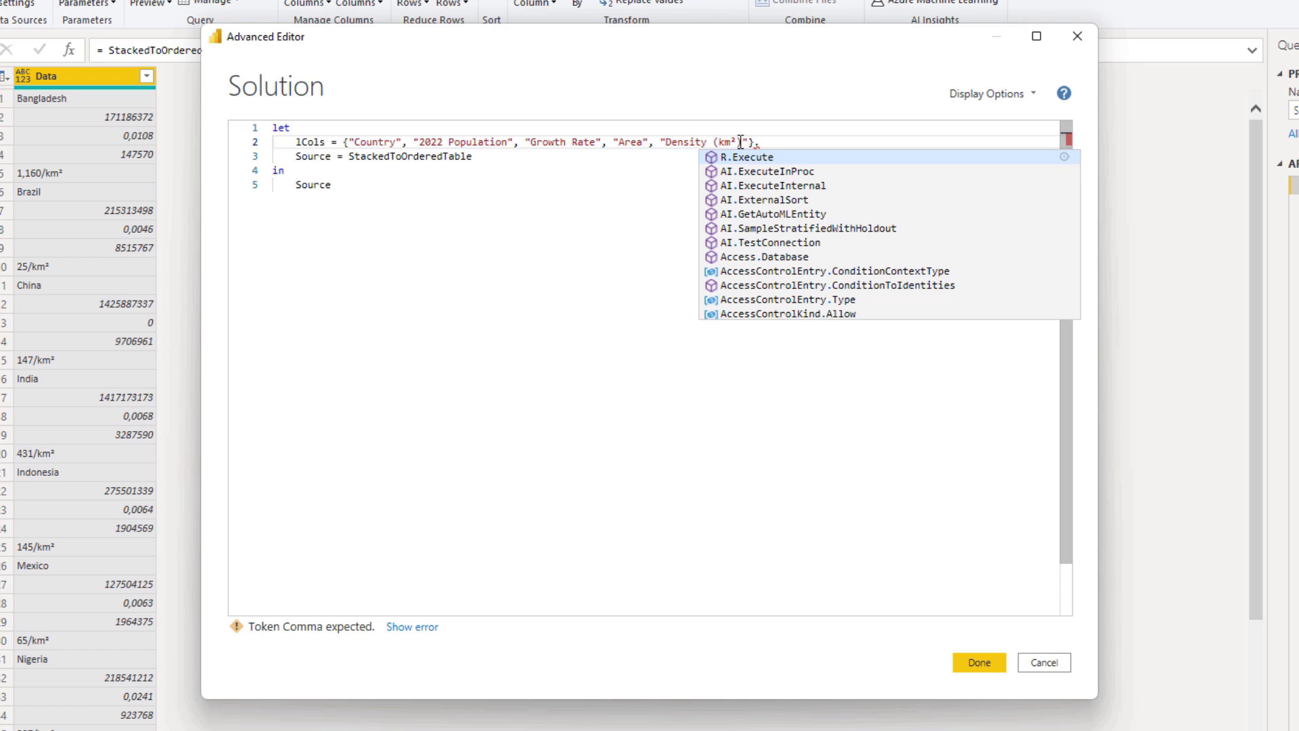
click(769, 136)
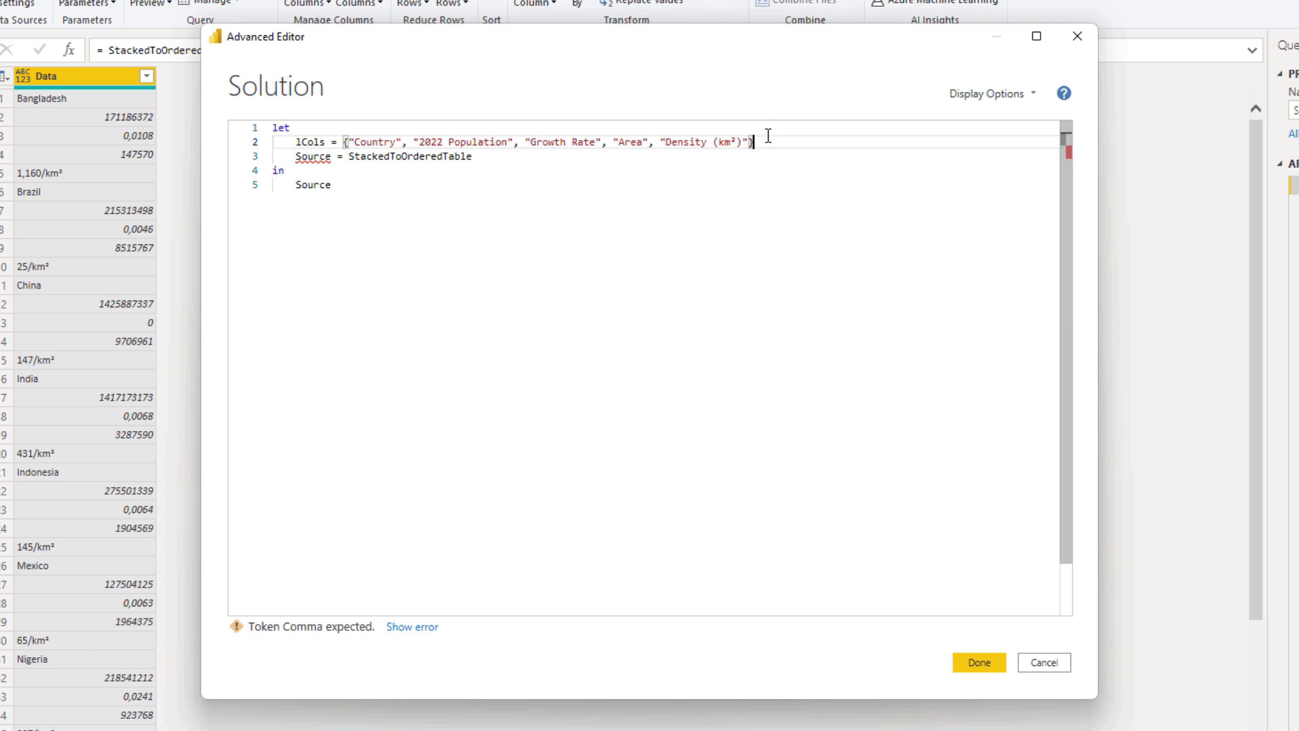
click(965, 663)
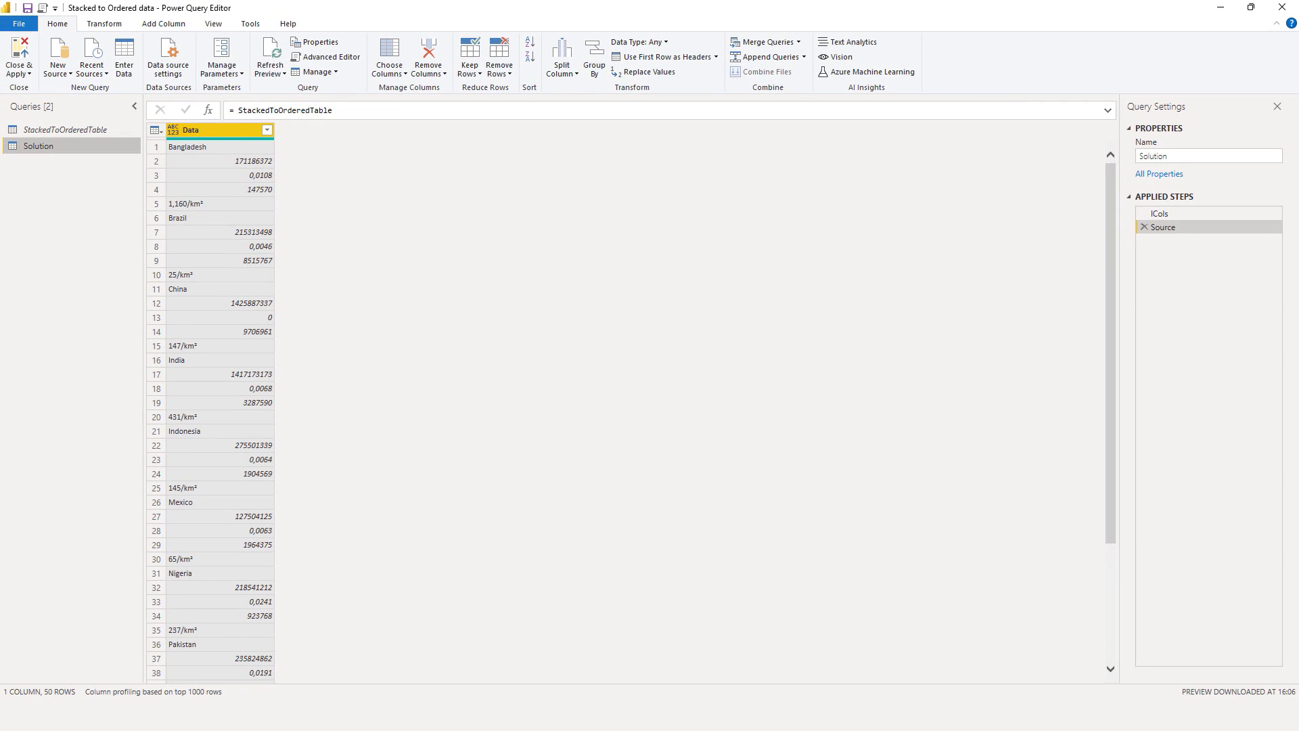
Drill down the Data column and change the formula to List.Split(Source[Data], 5).
right_click(224, 133)
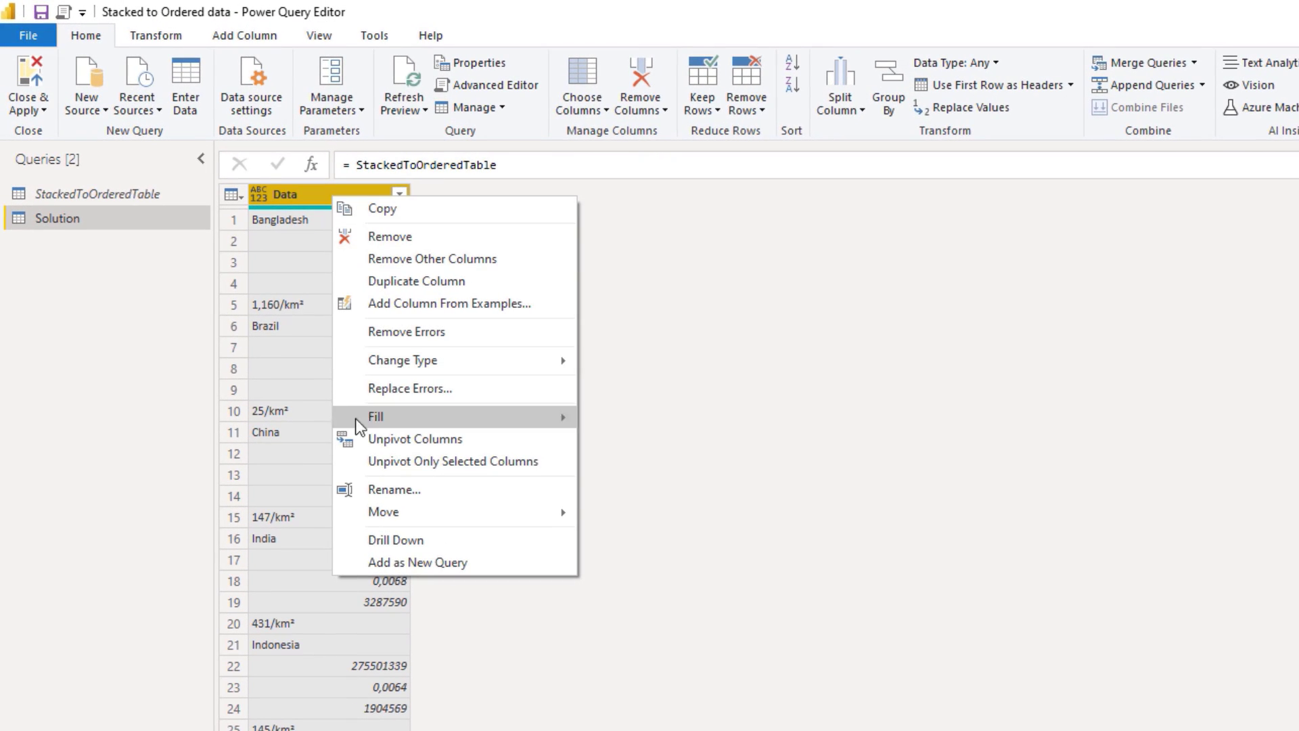
click(388, 540)
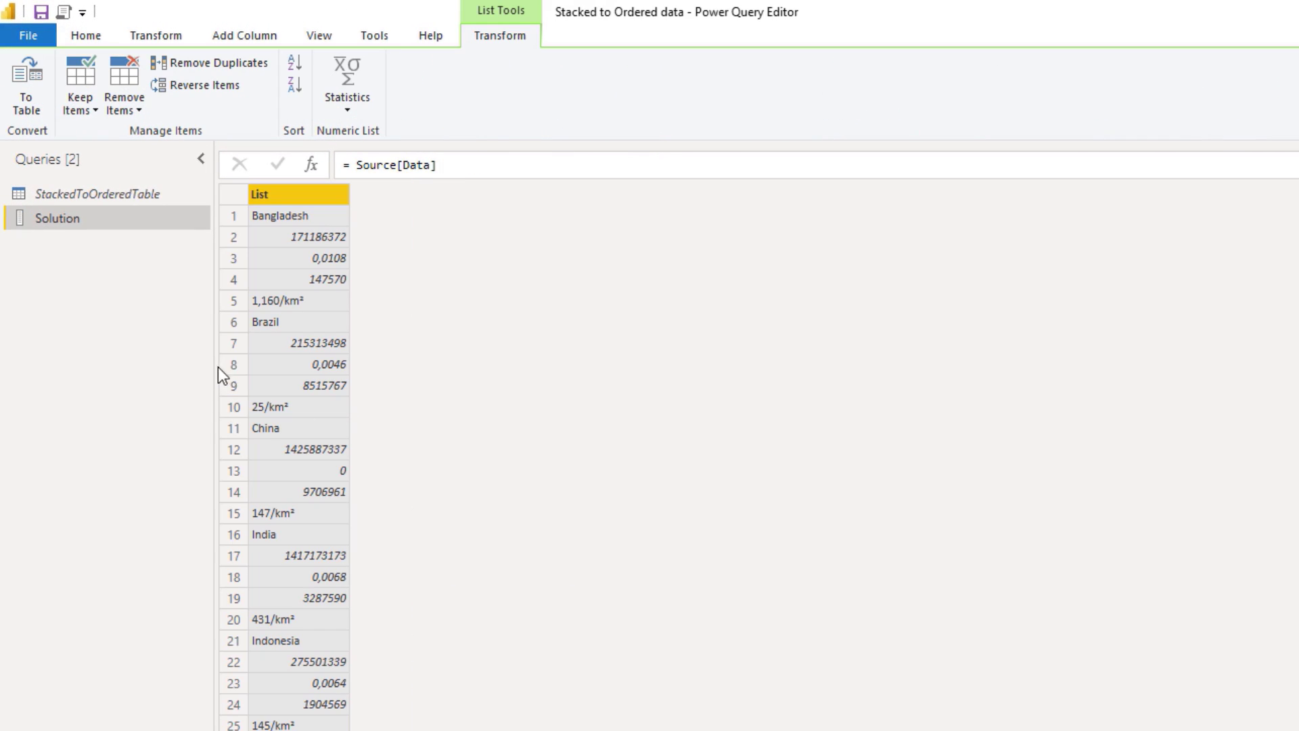
click(349, 157)
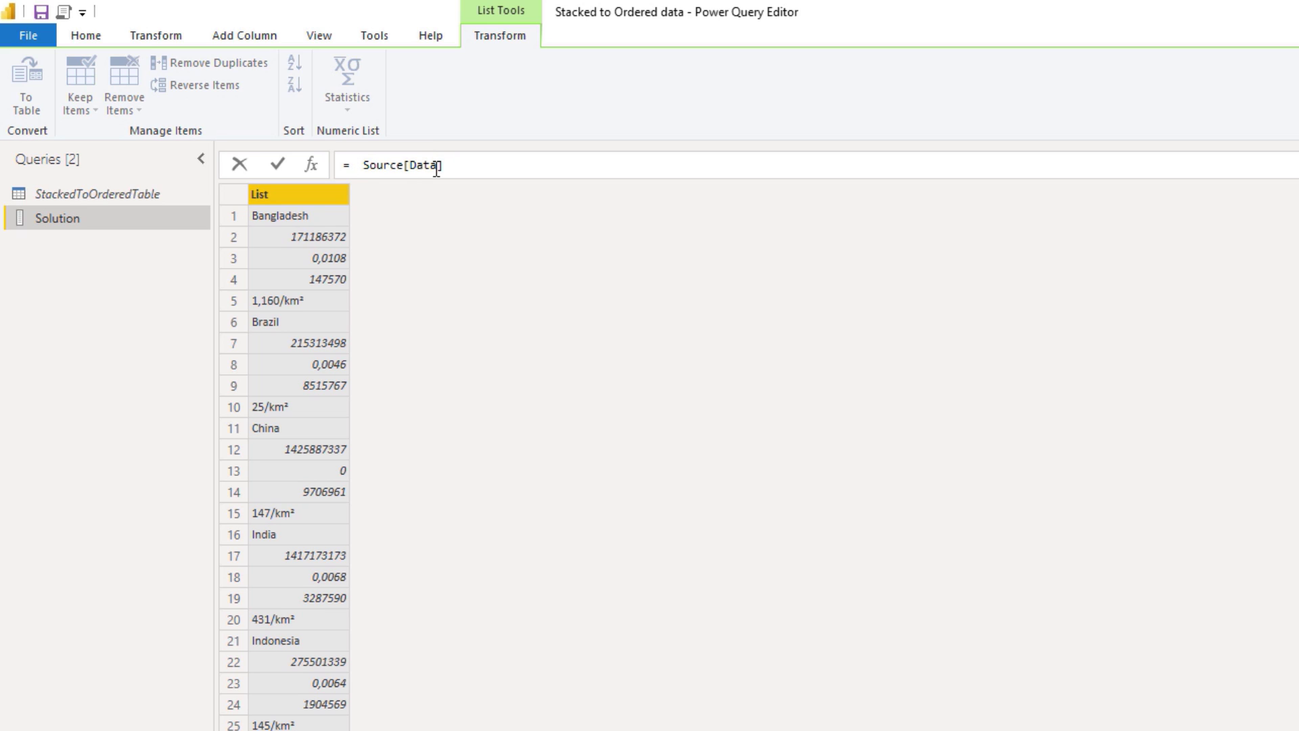
text(ls)
key(Down)
key(Down)
key(Down)
key(Down)
key(Down)
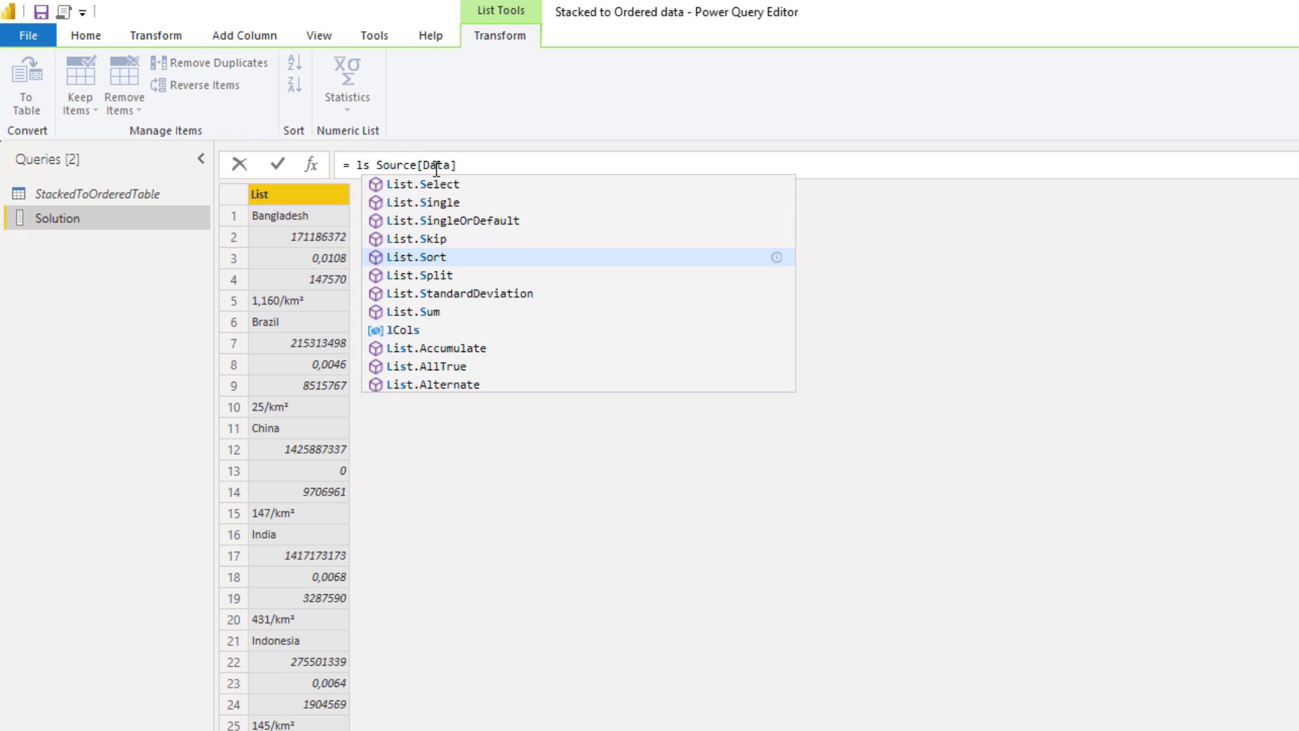
key(Tab)
text(()
key(Delete)
key(End)
text(, )
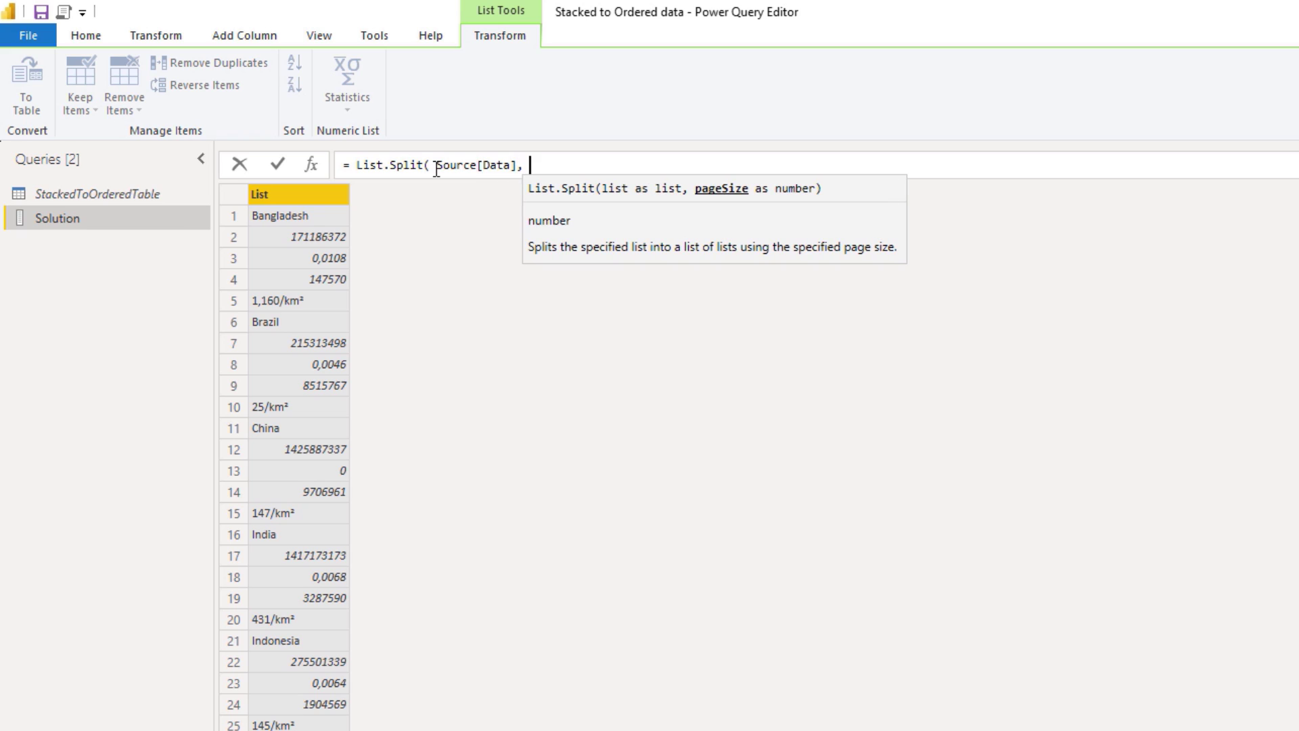
text(5 ))
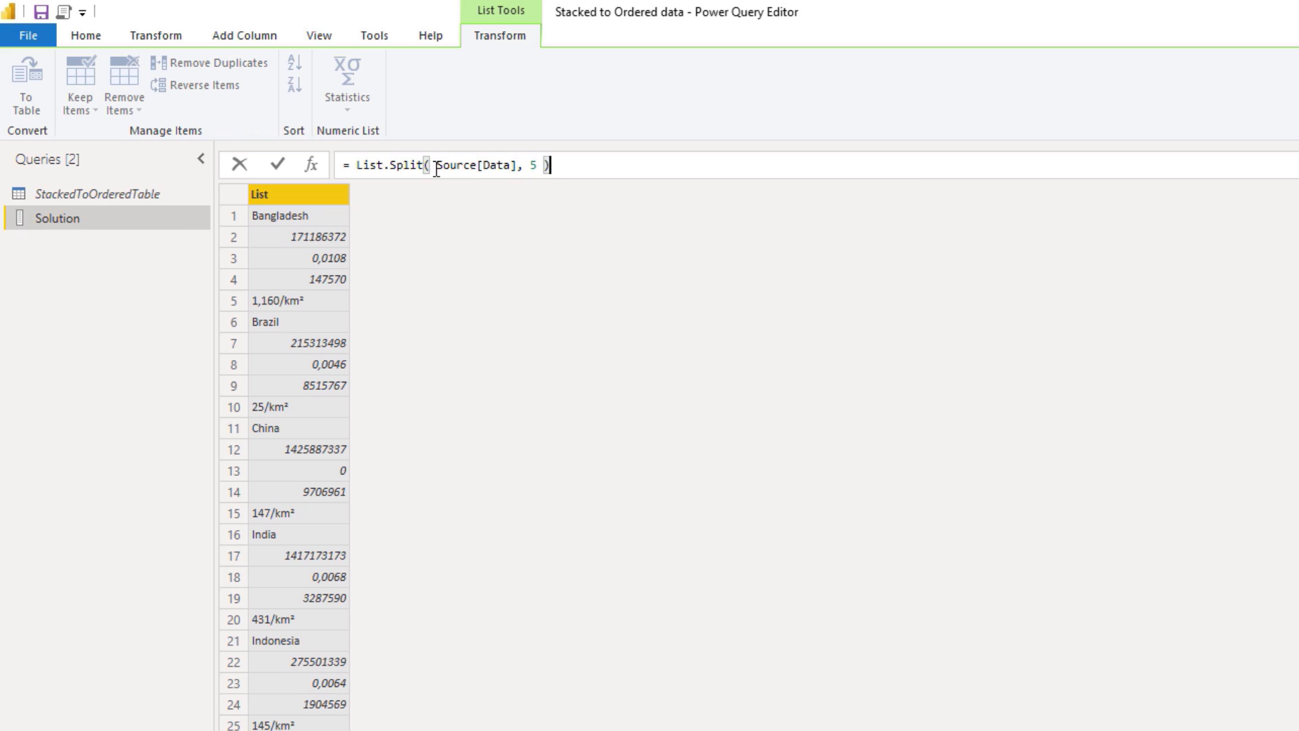
click(278, 164)
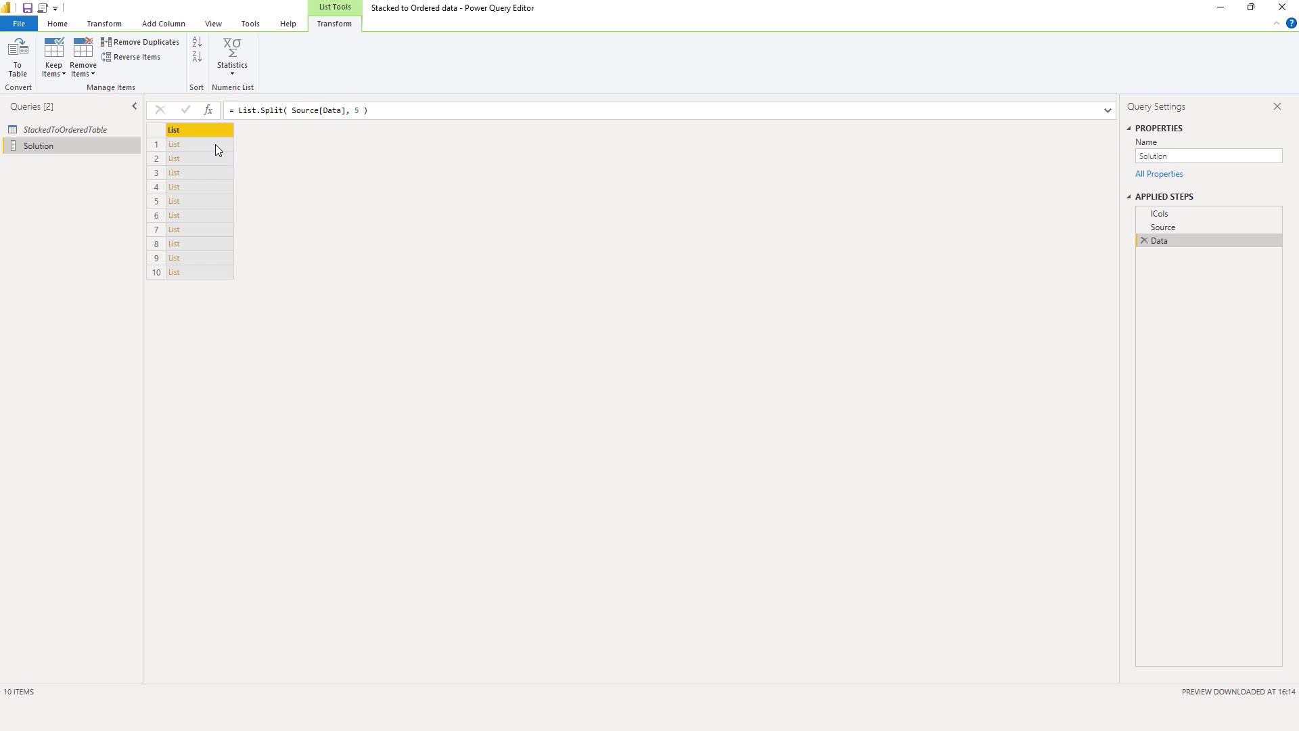
Preview the split lists for Bangladesh, Brazil, China and India in an enlarged preview pane.
click(215, 144)
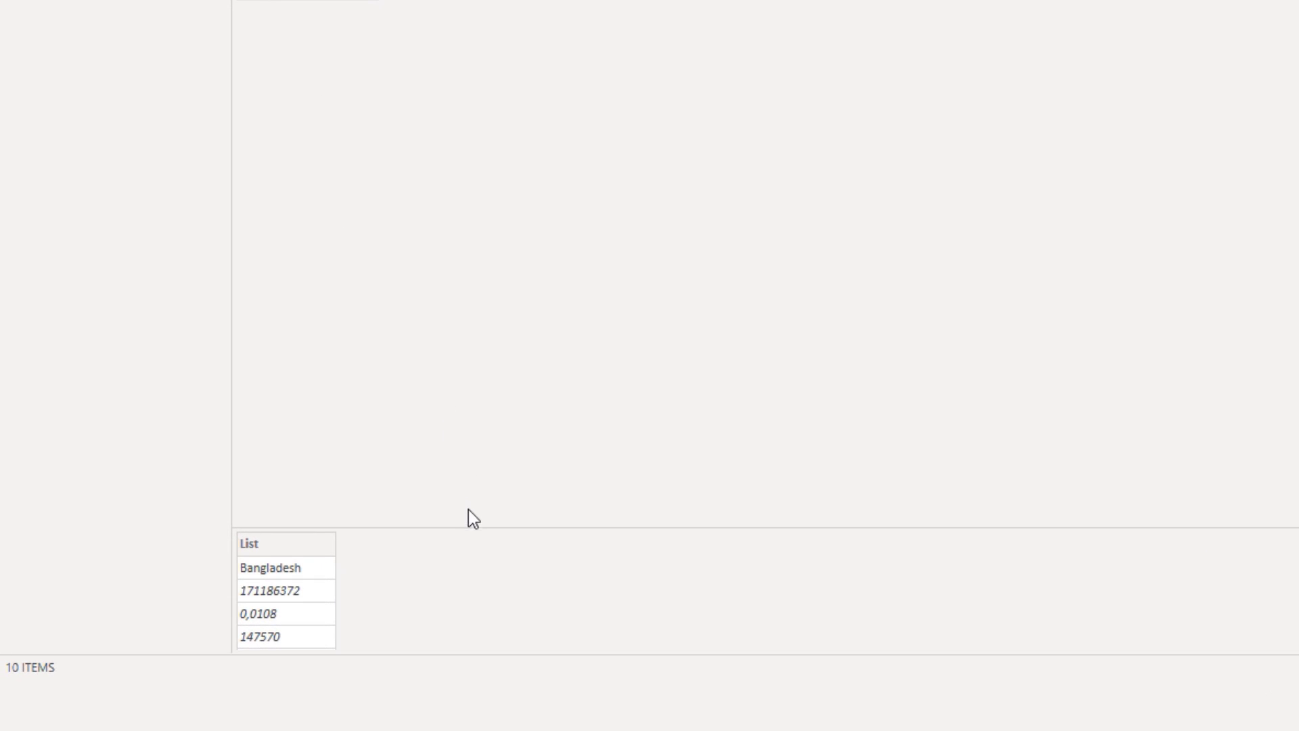
drag(469, 527, 461, 250)
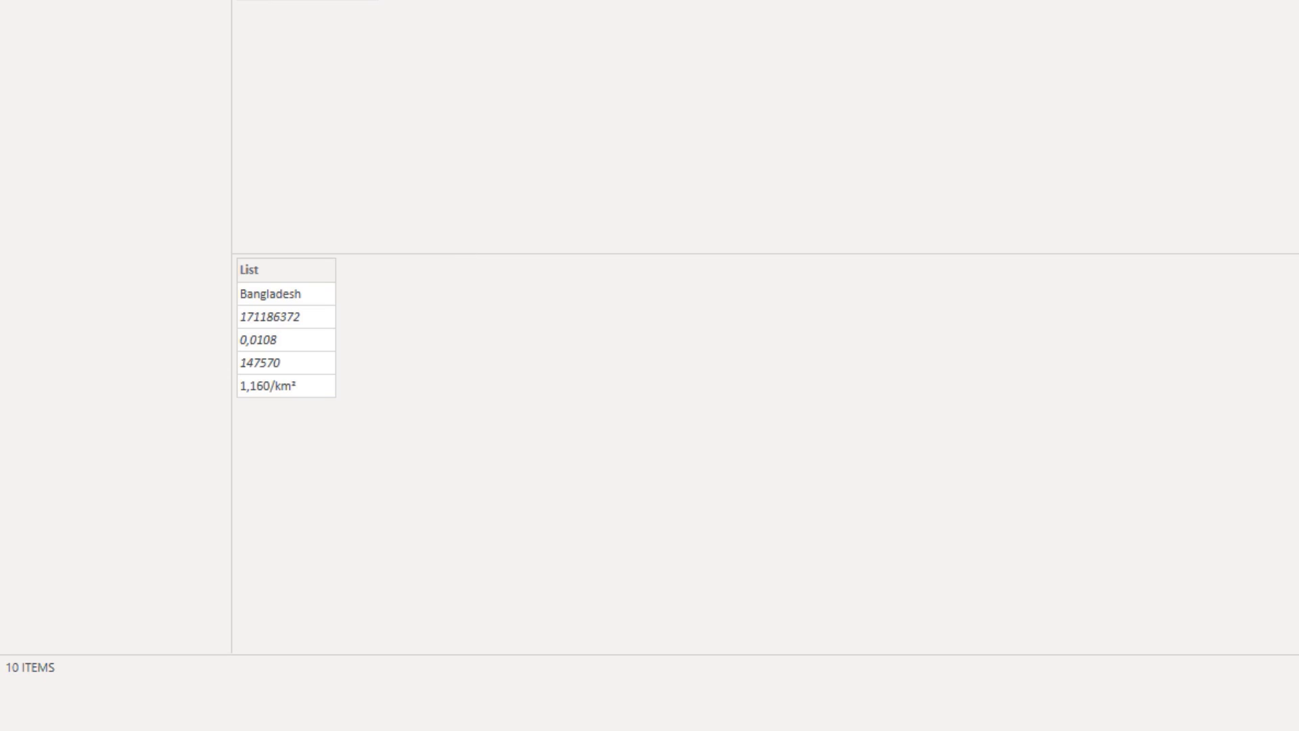
click(292, 217)
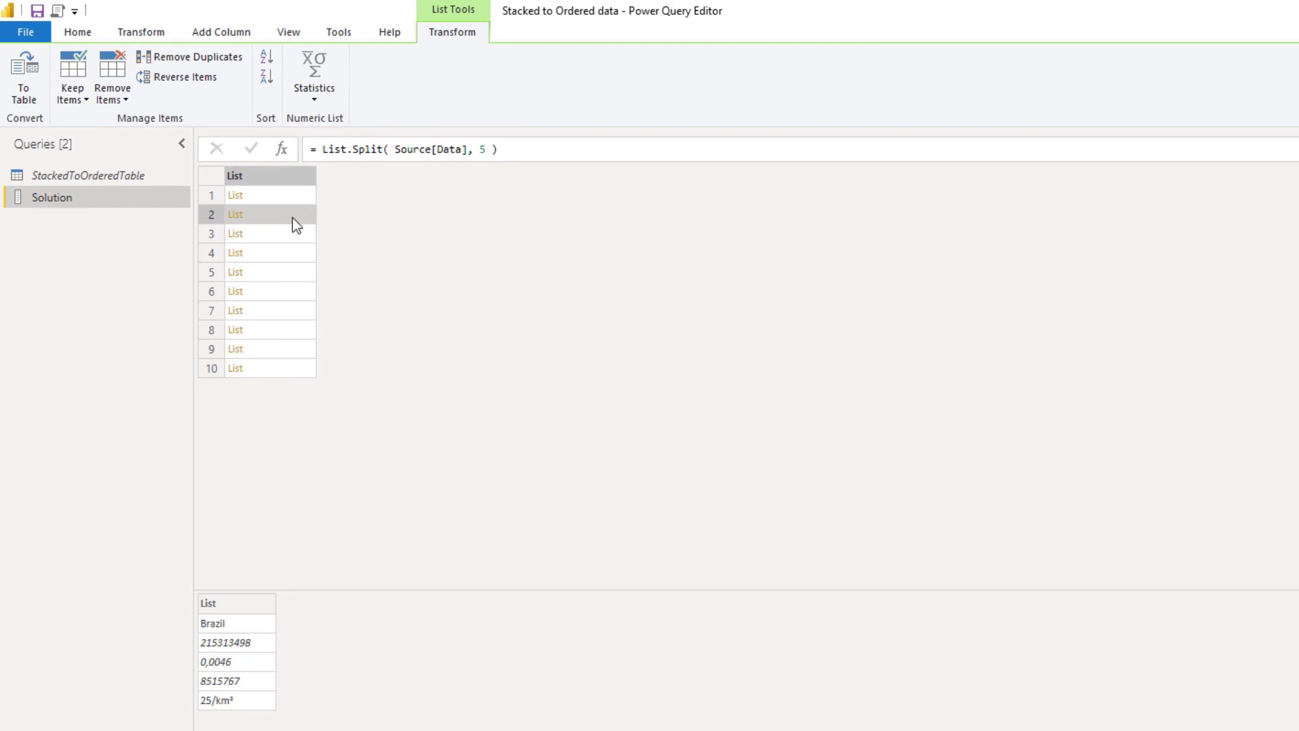
click(295, 235)
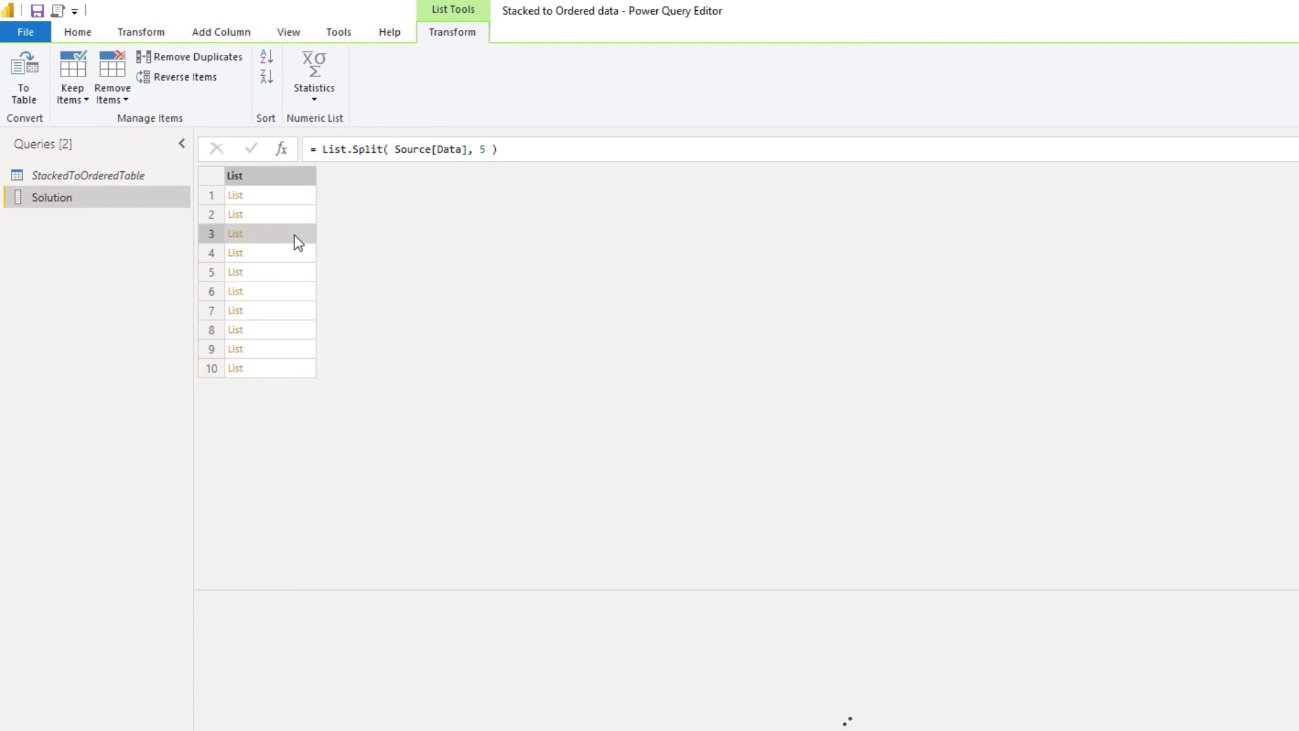
click(294, 255)
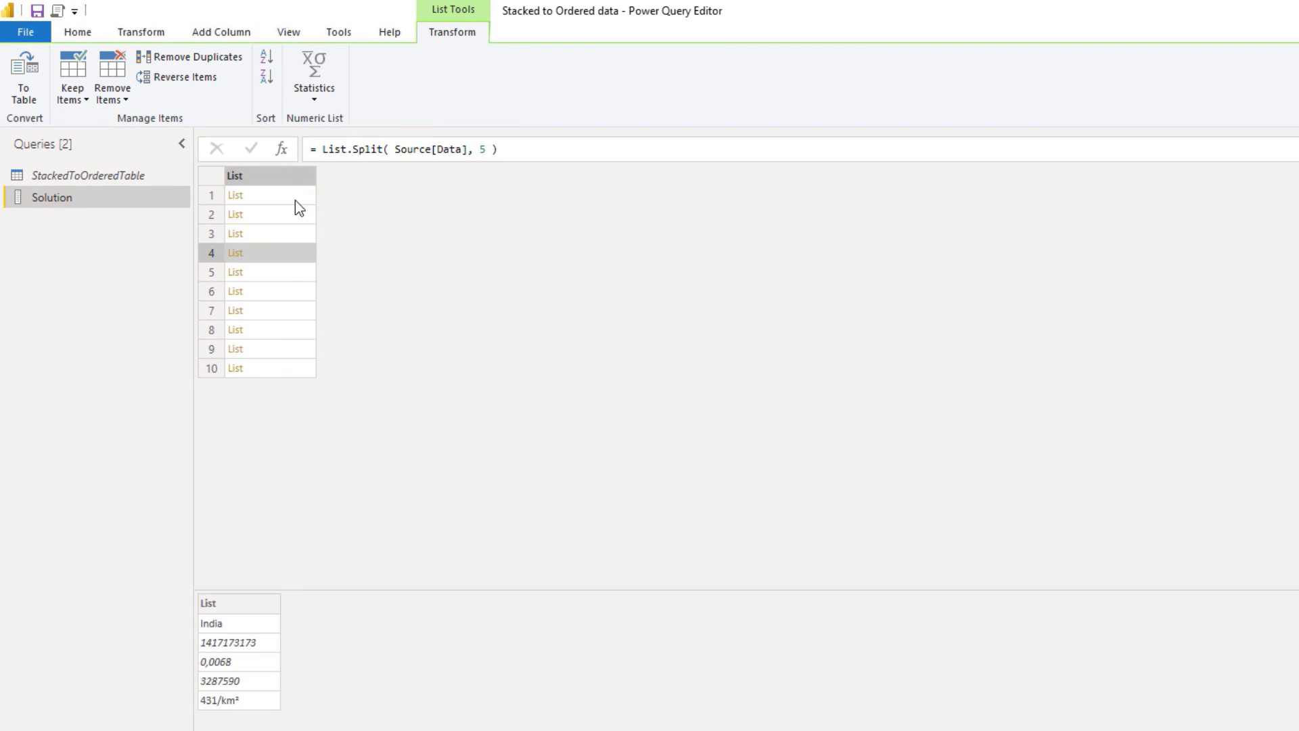
click(295, 197)
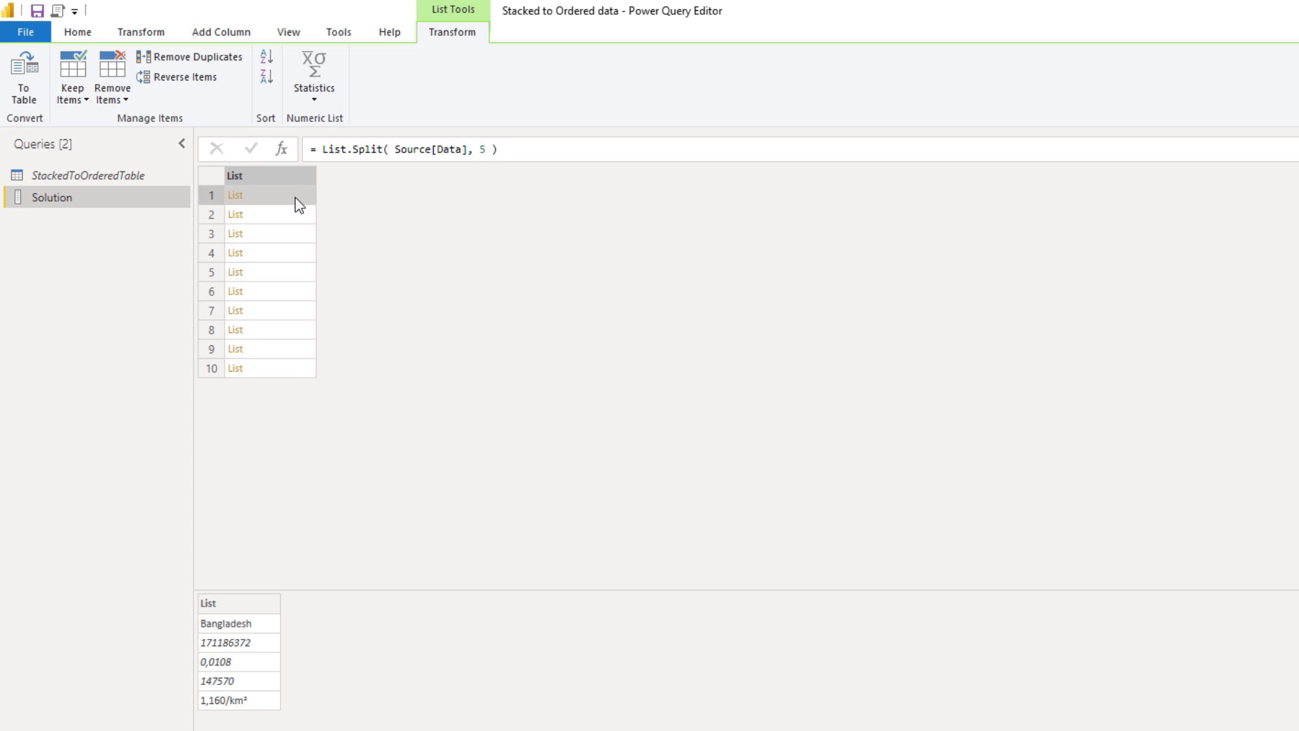
click(323, 149)
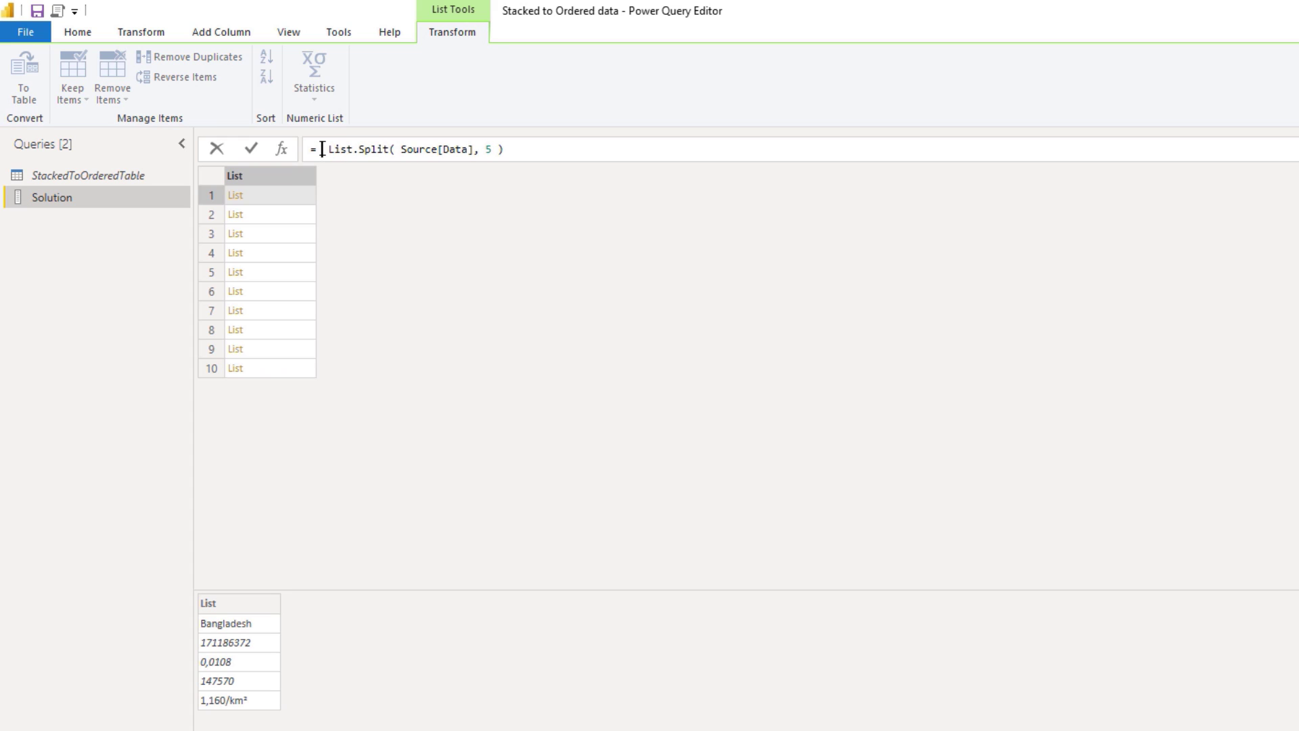
Wrap the split lists in List.Transform(..., each Record.FromList(_, lCols)).
text(List.T)
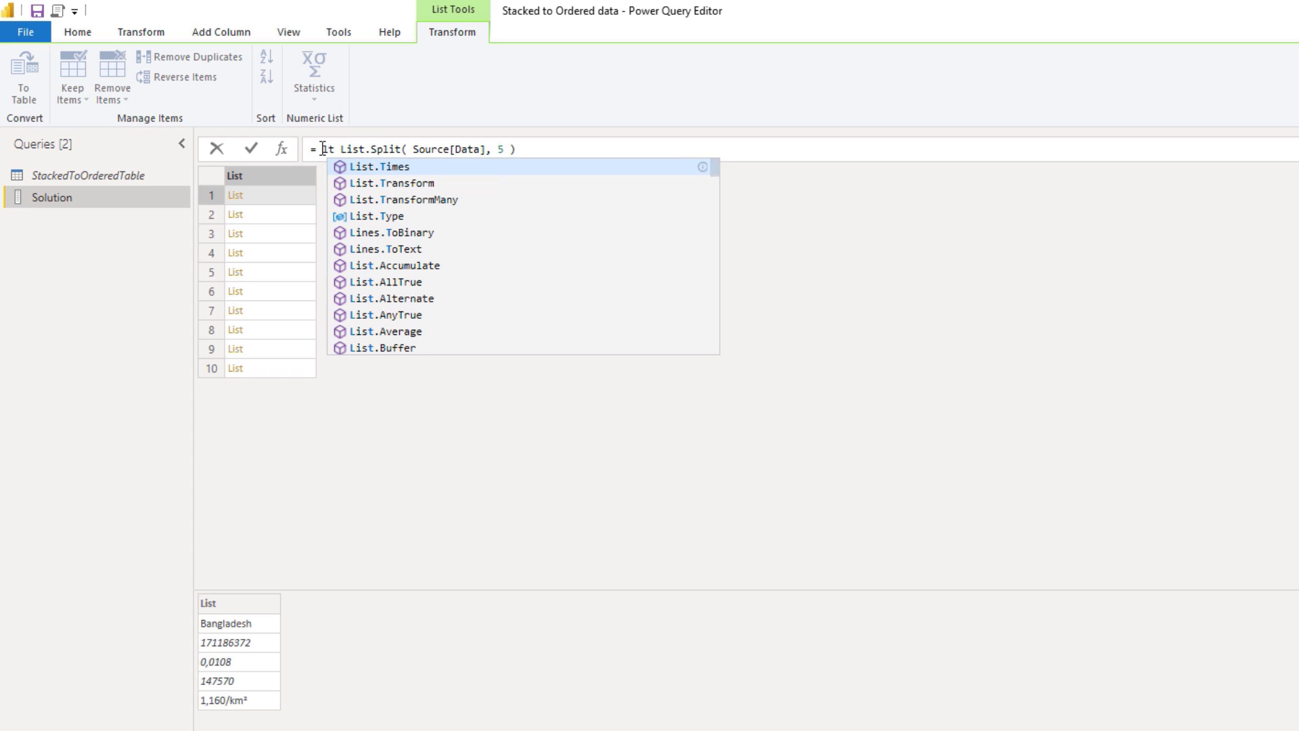
key(Tab)
text(()
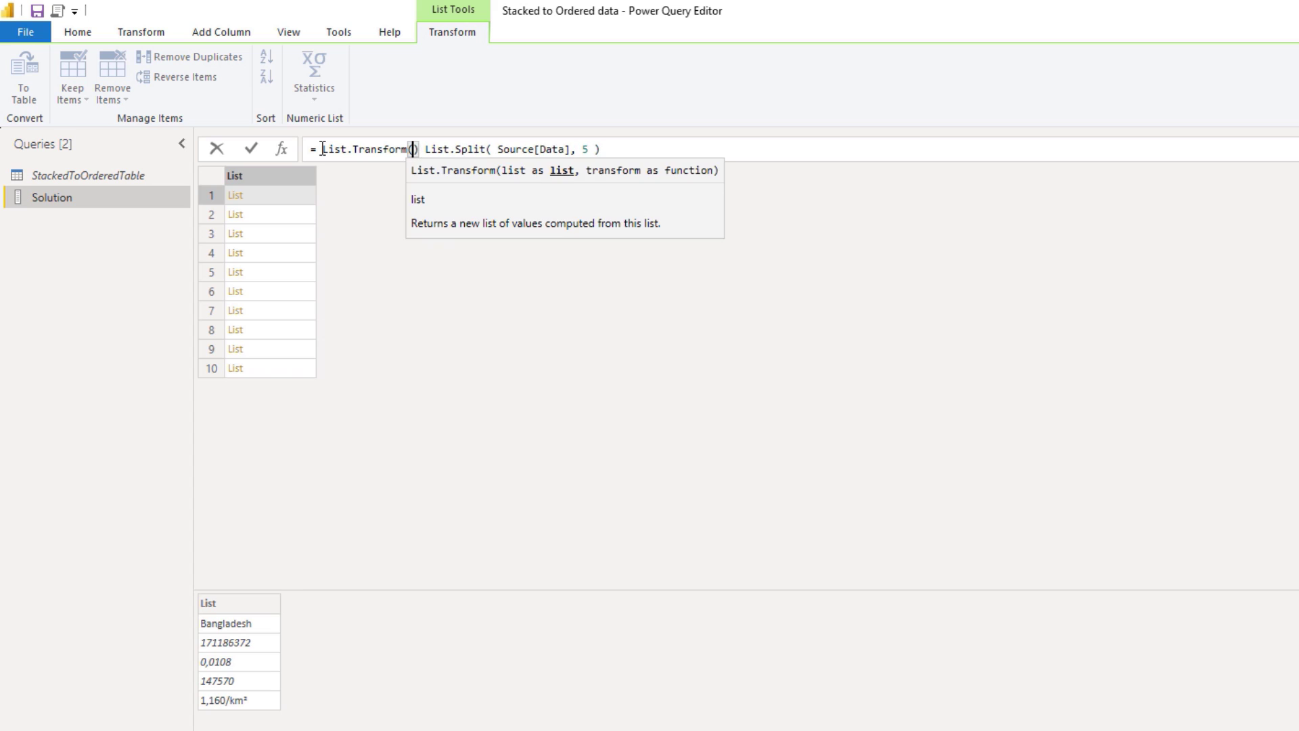
key(End)
text(,)
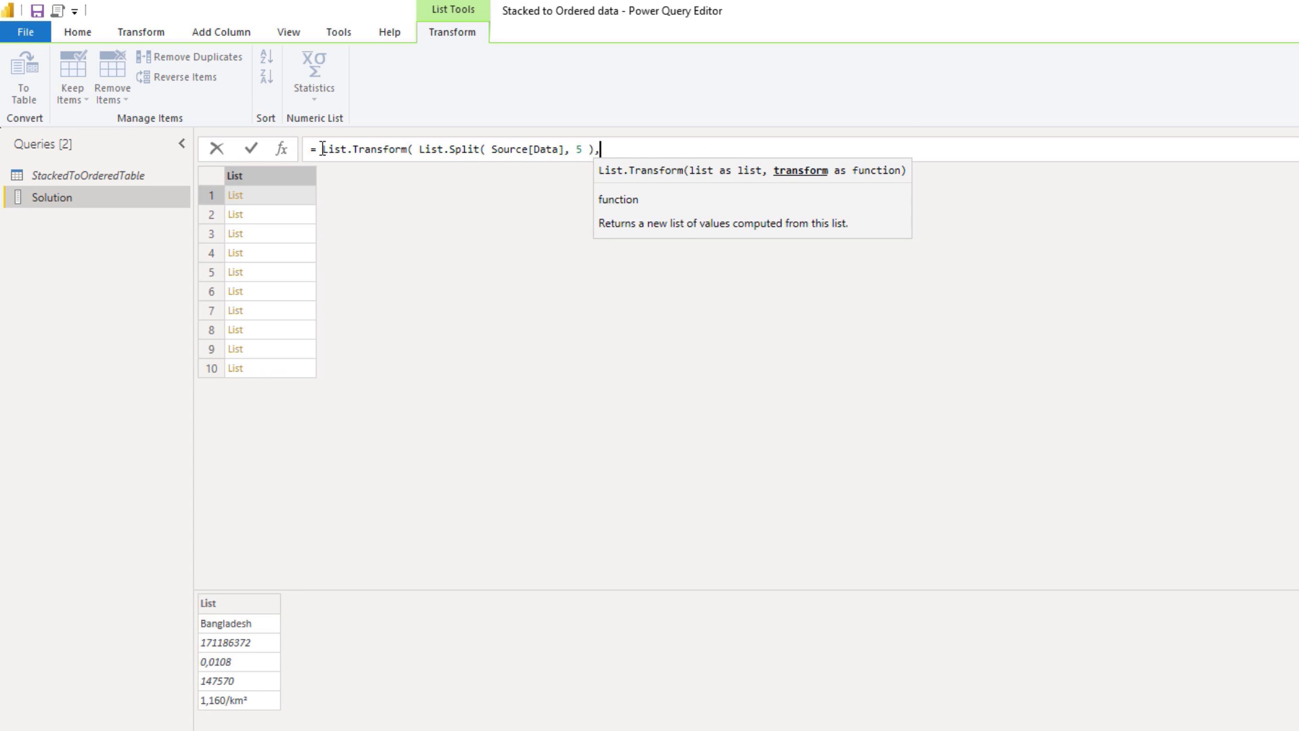
text( each )
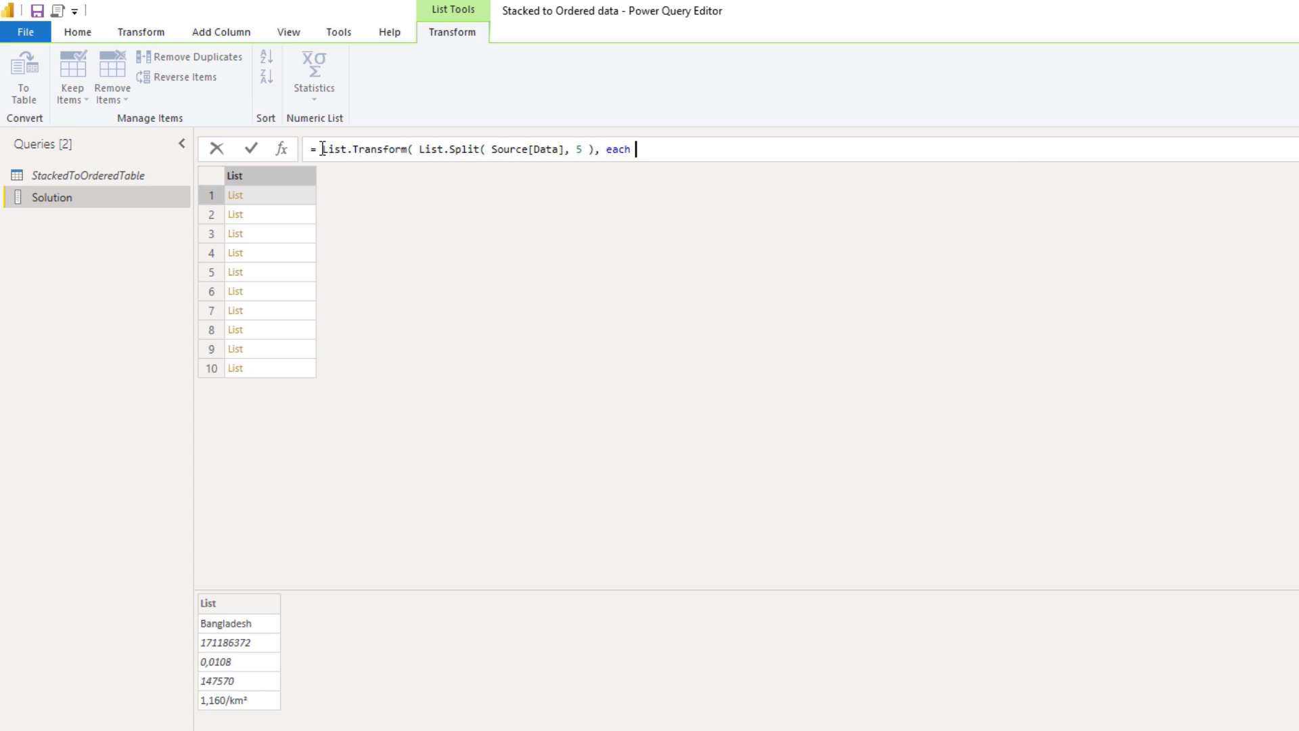
text(record.FromList( )
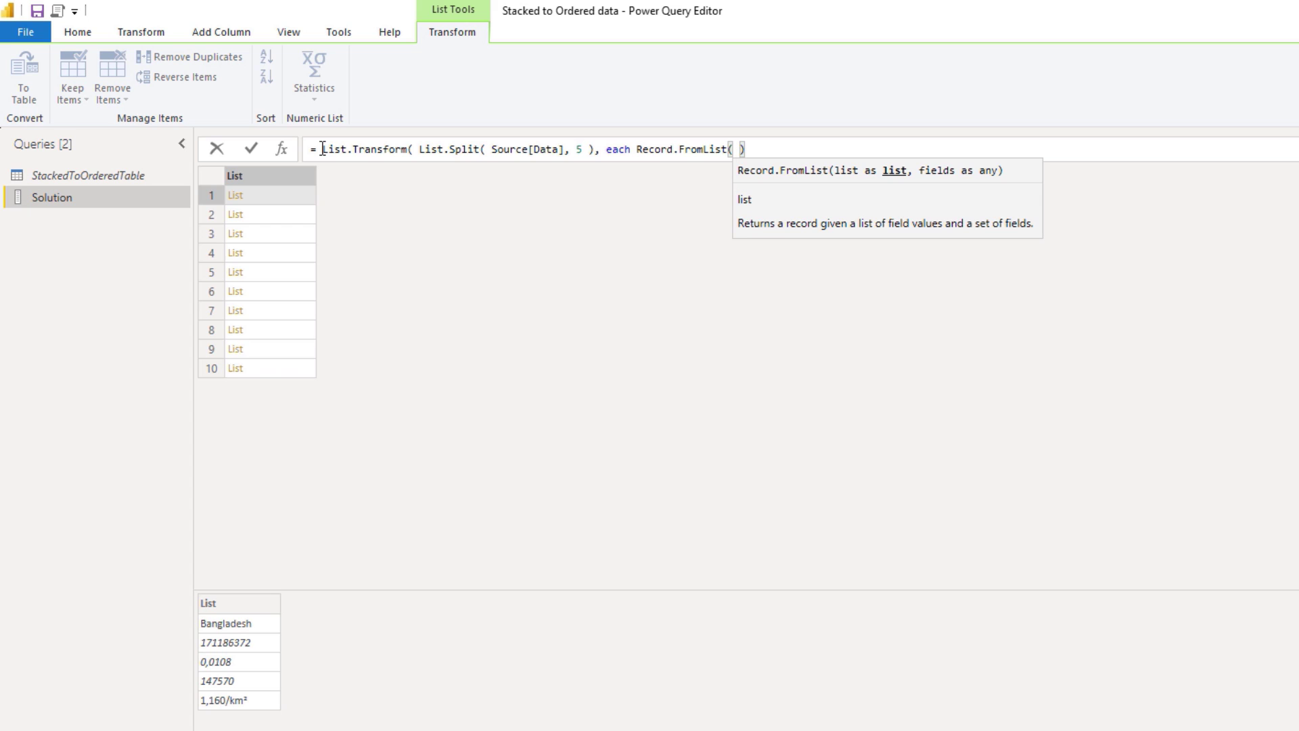
text(_)
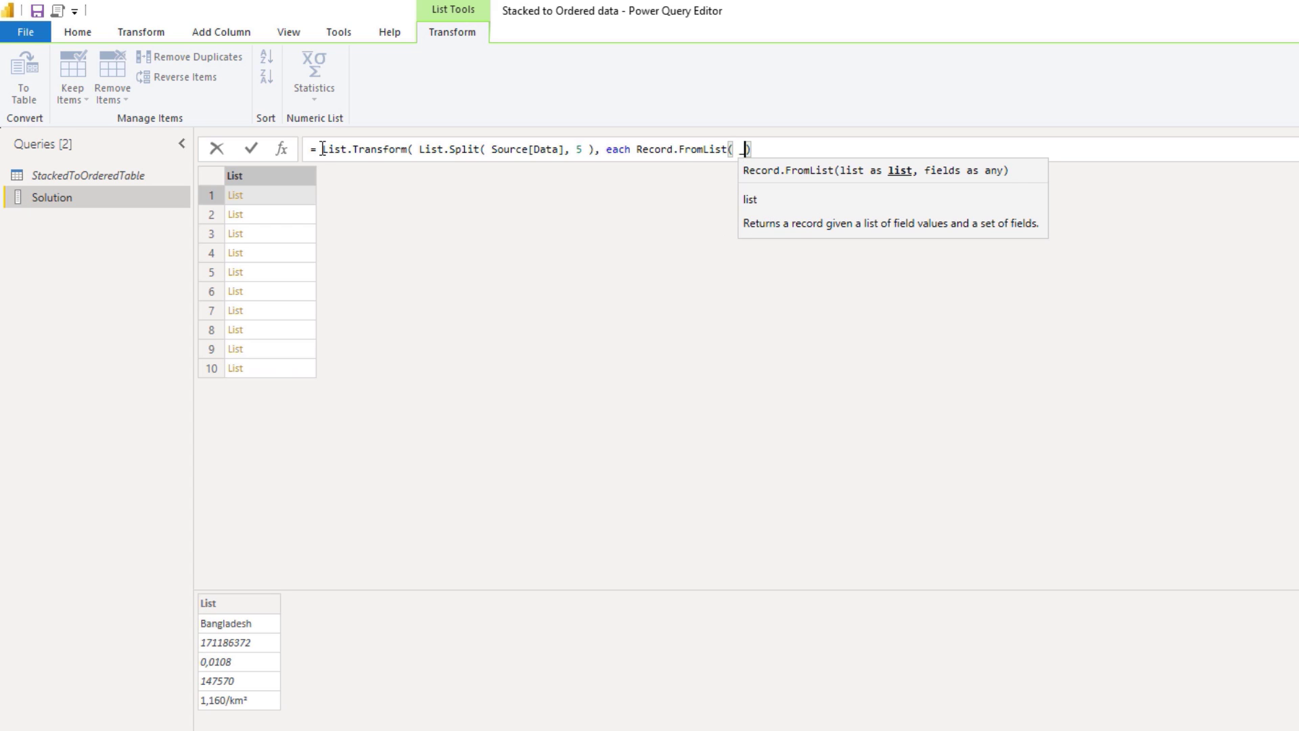
text(, )
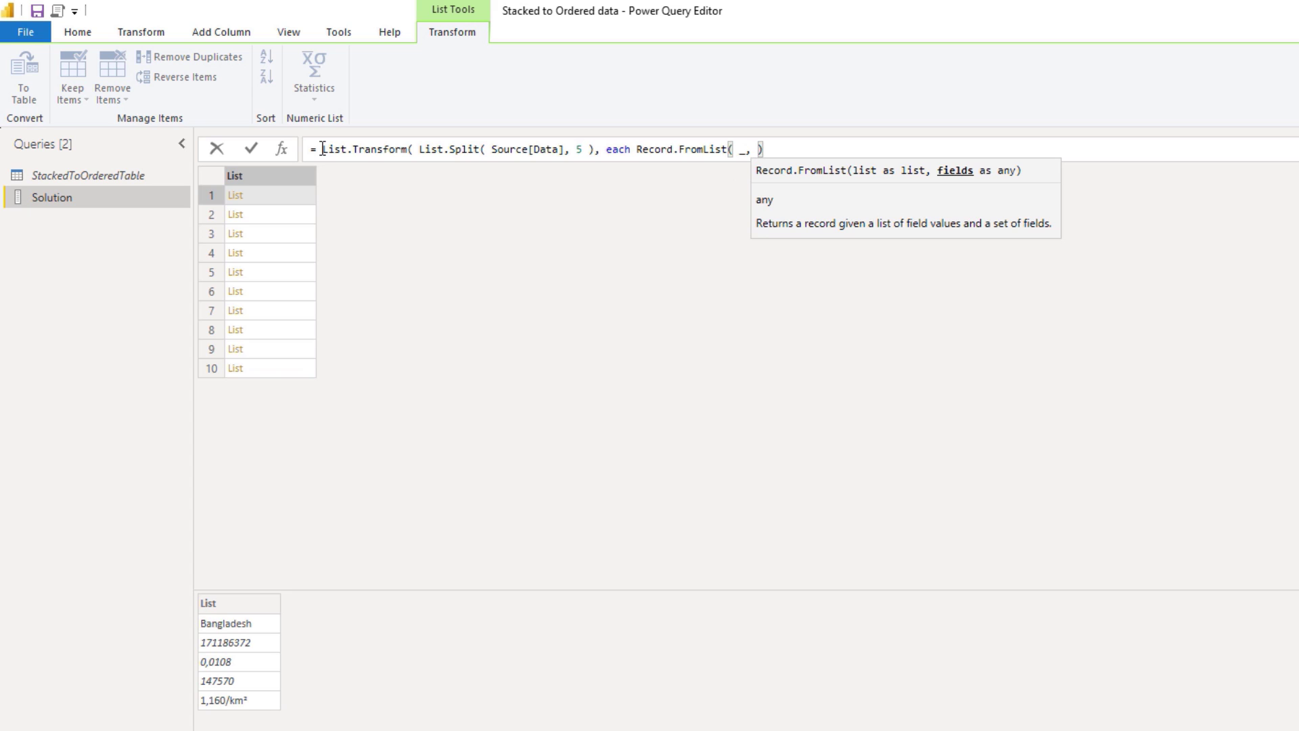
text(lCols)
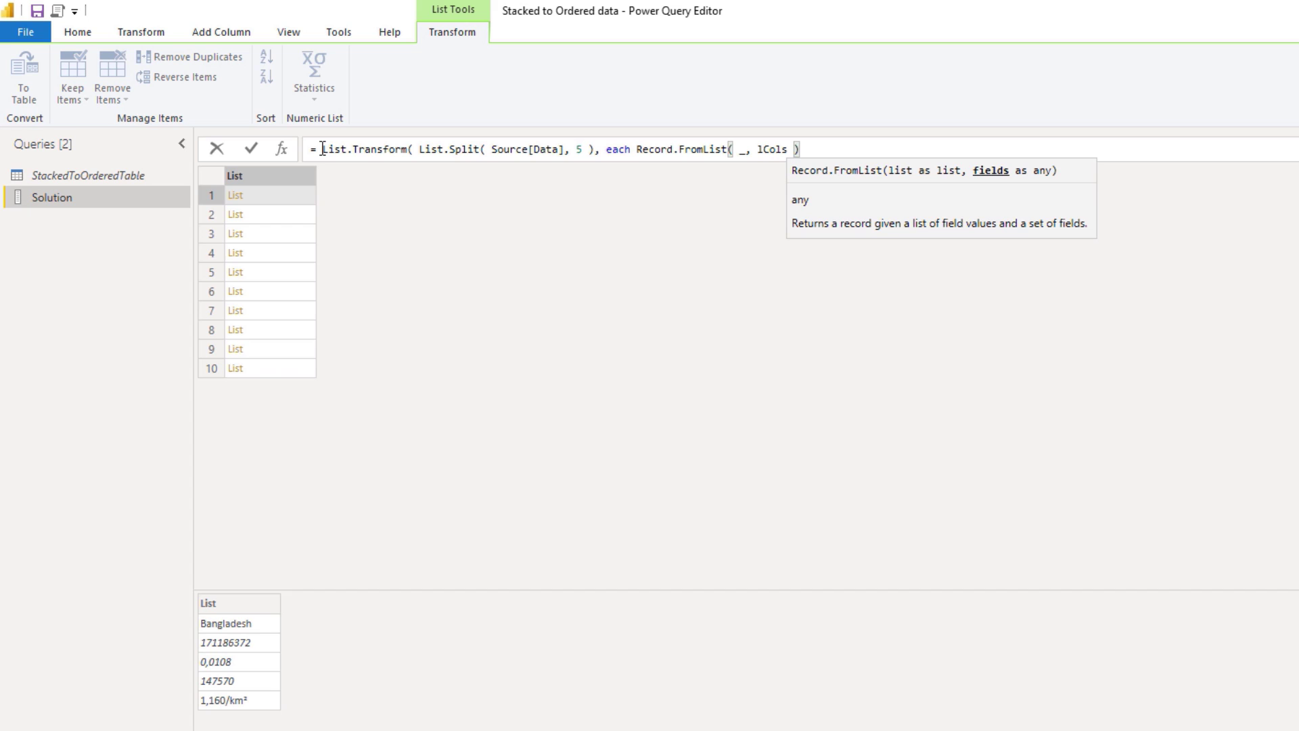
key(Right)
text())
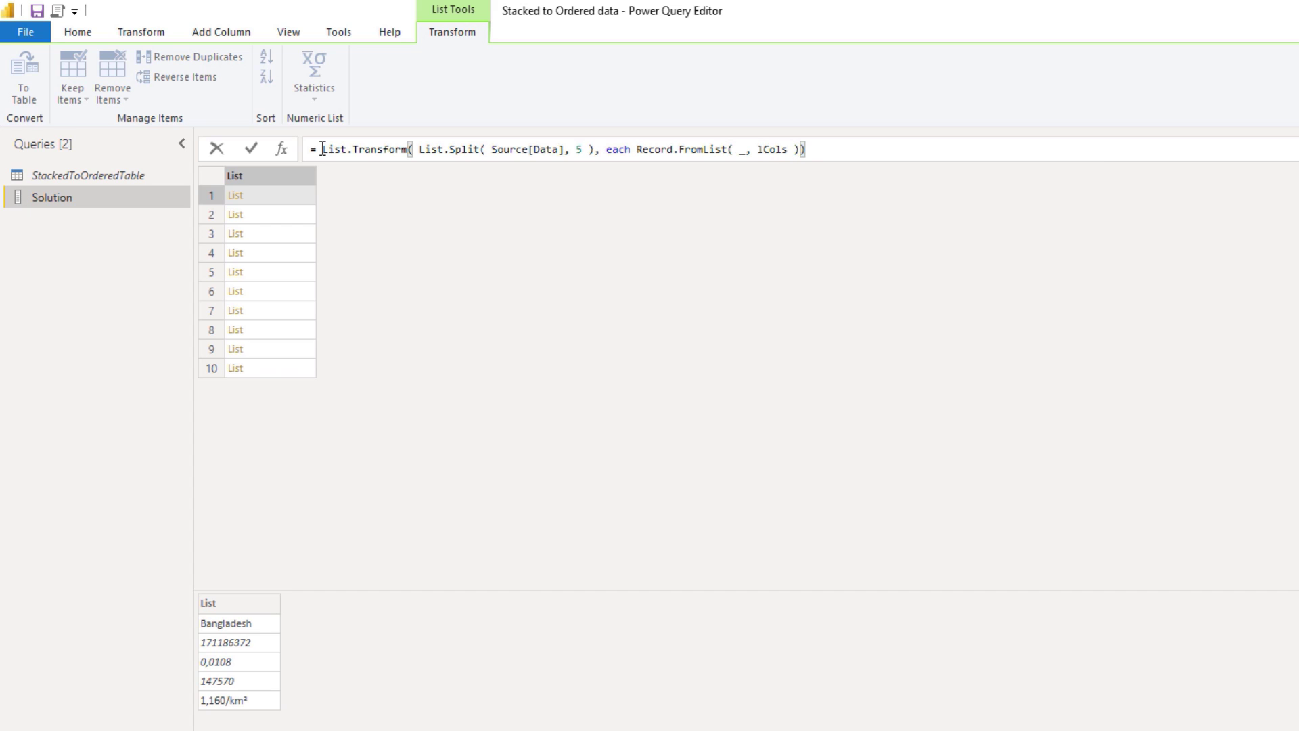
click(252, 149)
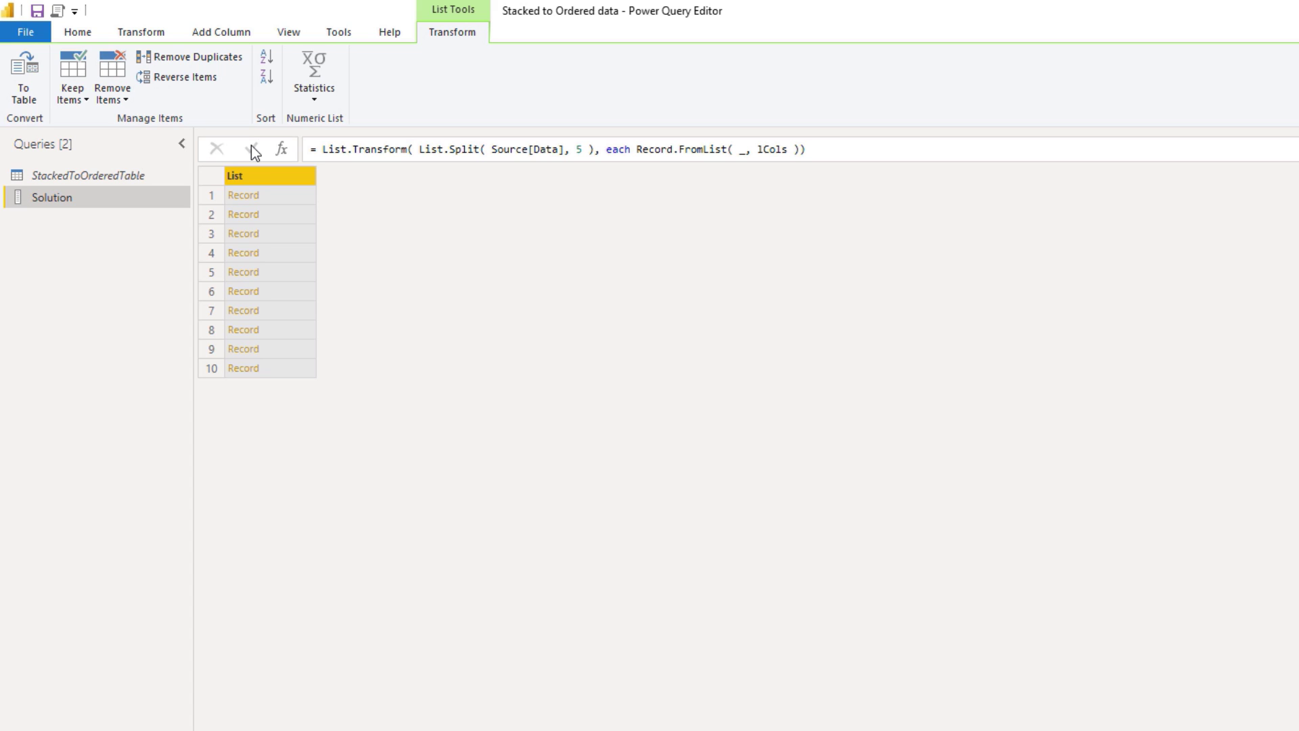
Preview the Bangladesh, Brazil and China records' fields.
click(295, 197)
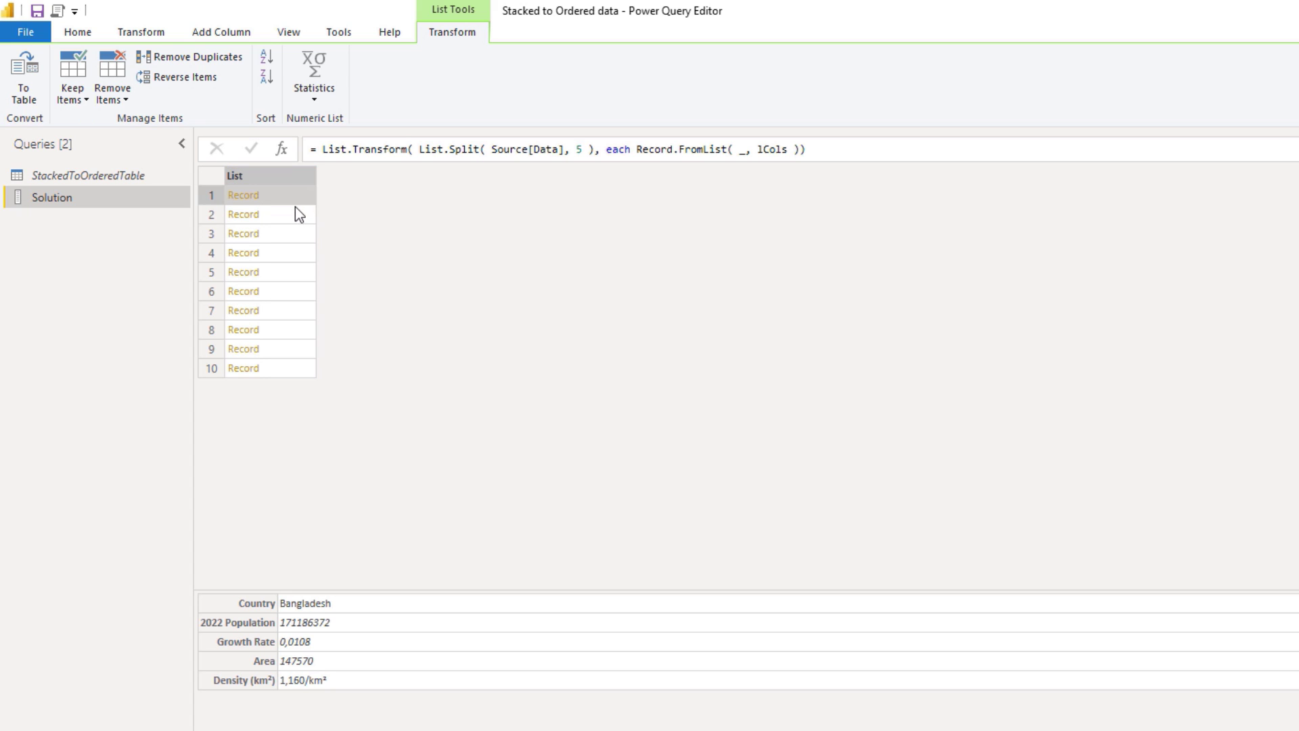
click(296, 214)
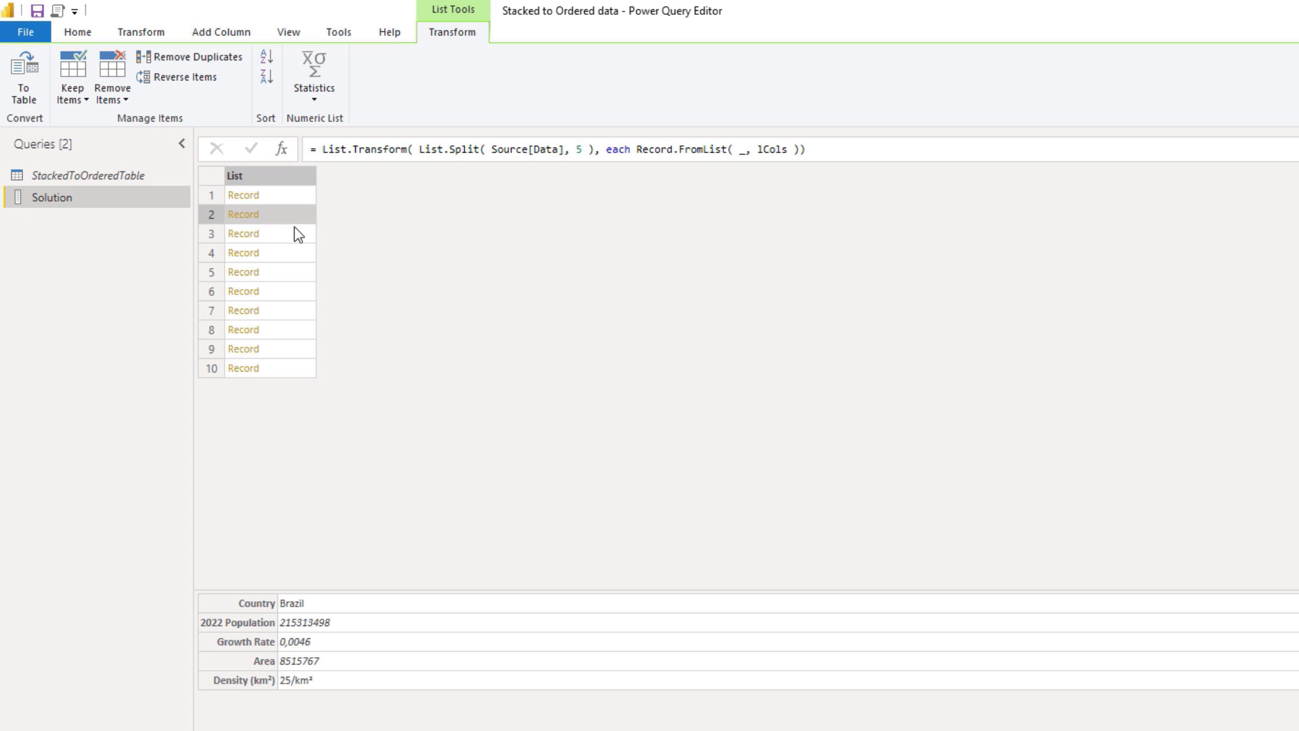
click(295, 233)
click(291, 197)
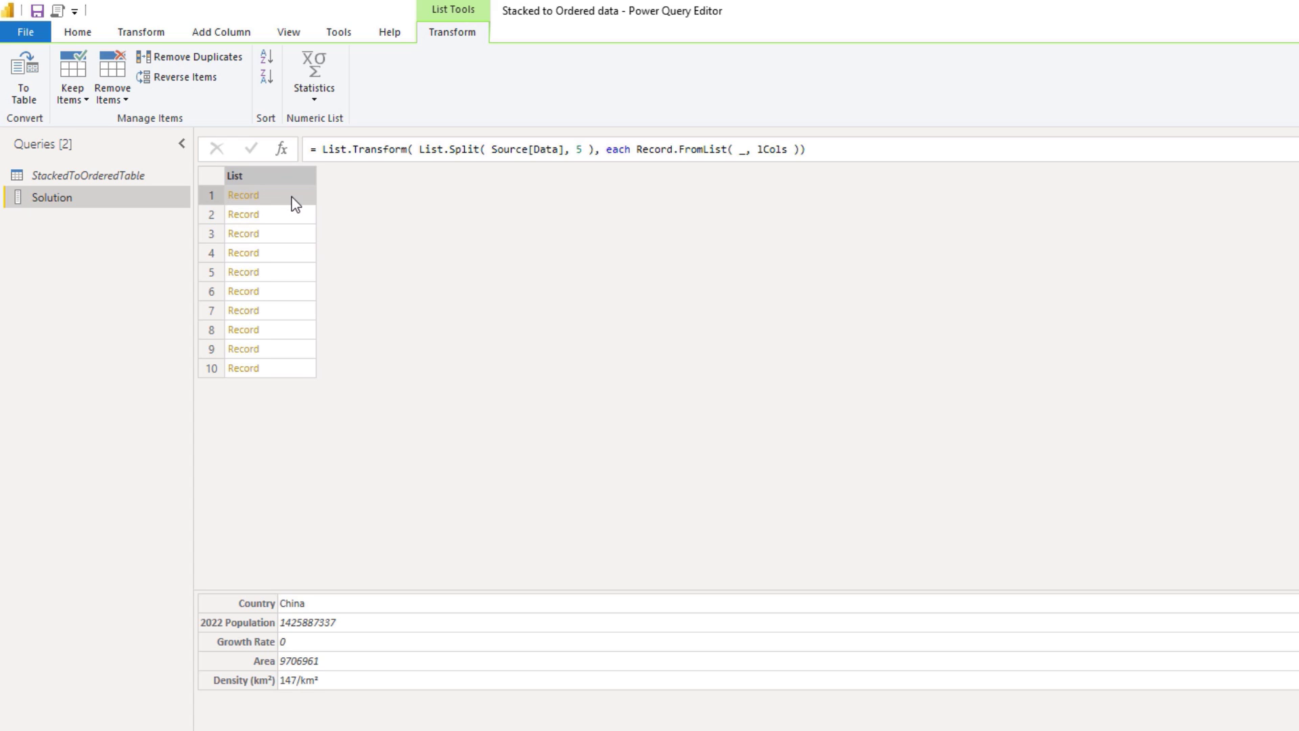
click(318, 149)
Wrap the list of country records in Table.FromRecords( … ) to produce a table.
text(t)
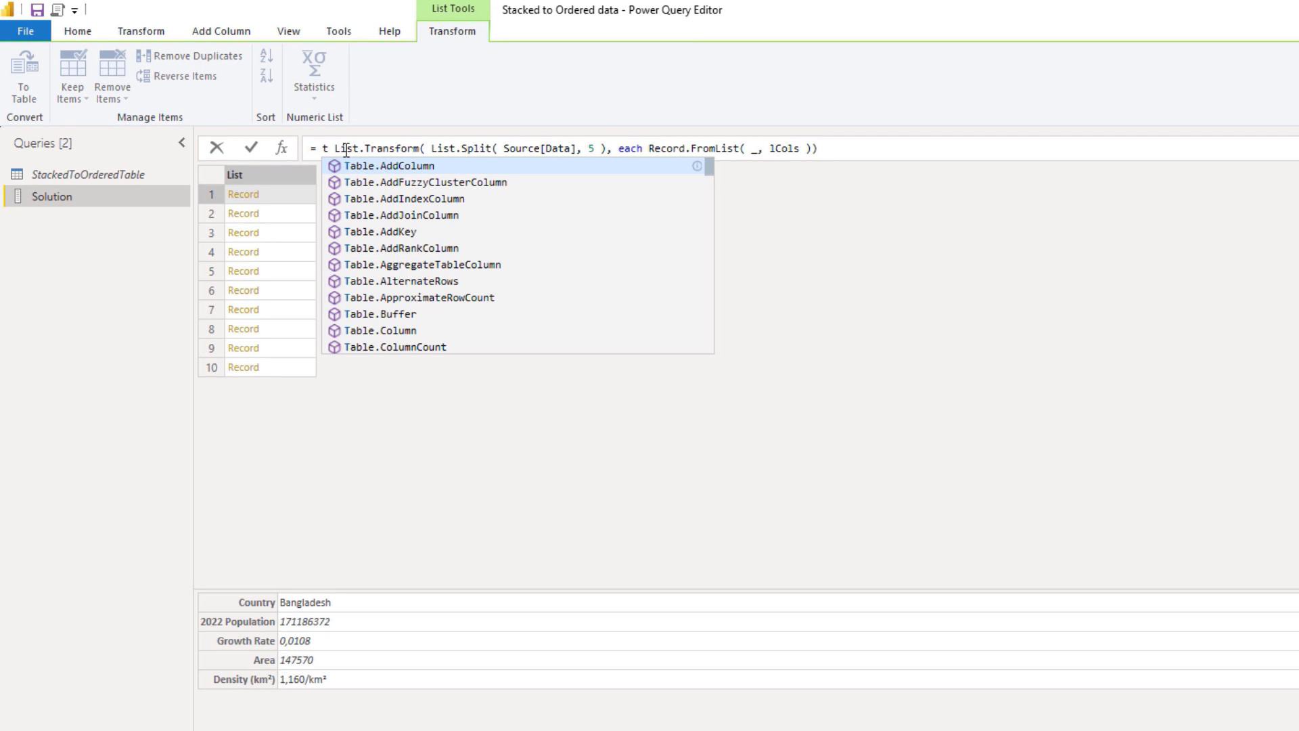
text(fr)
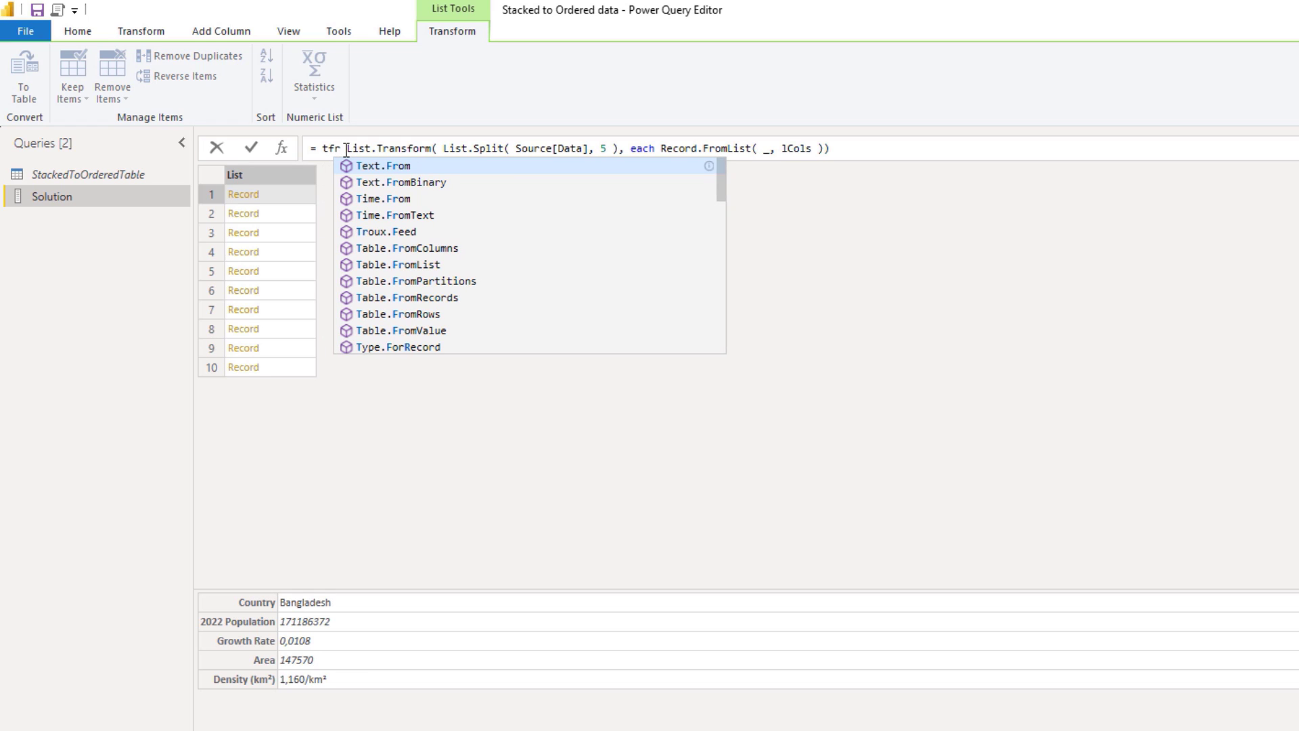
key(Down)
key(Down)
key(Down)
key(Down)
key(Down)
key(Down)
key(Down)
key(Down)
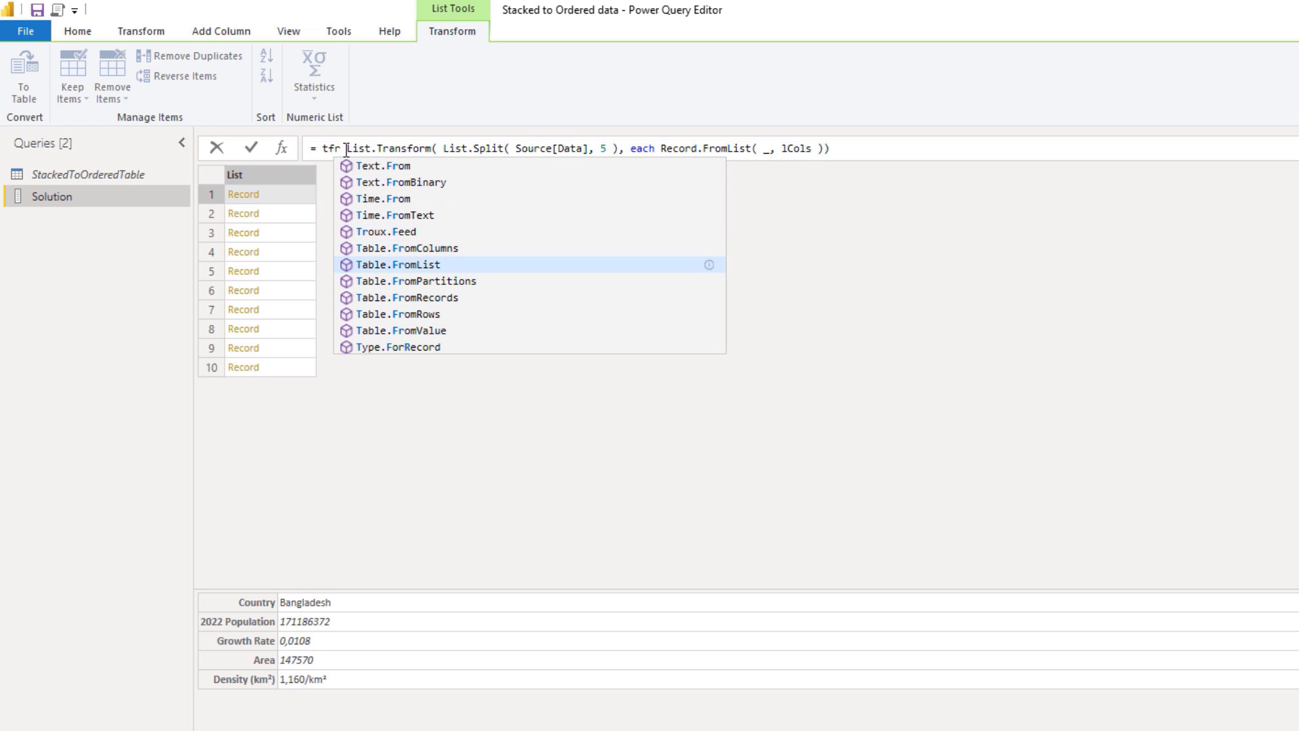
key(Tab)
text(()
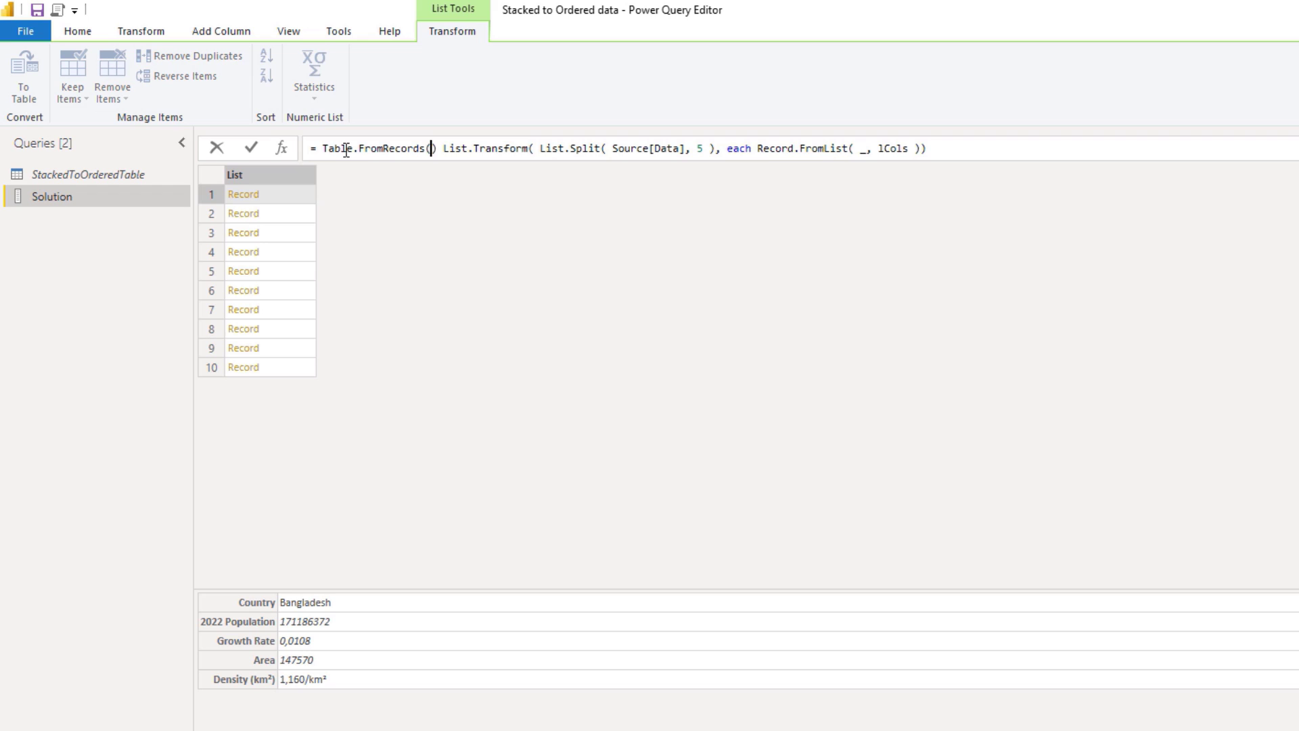
key(End)
text())
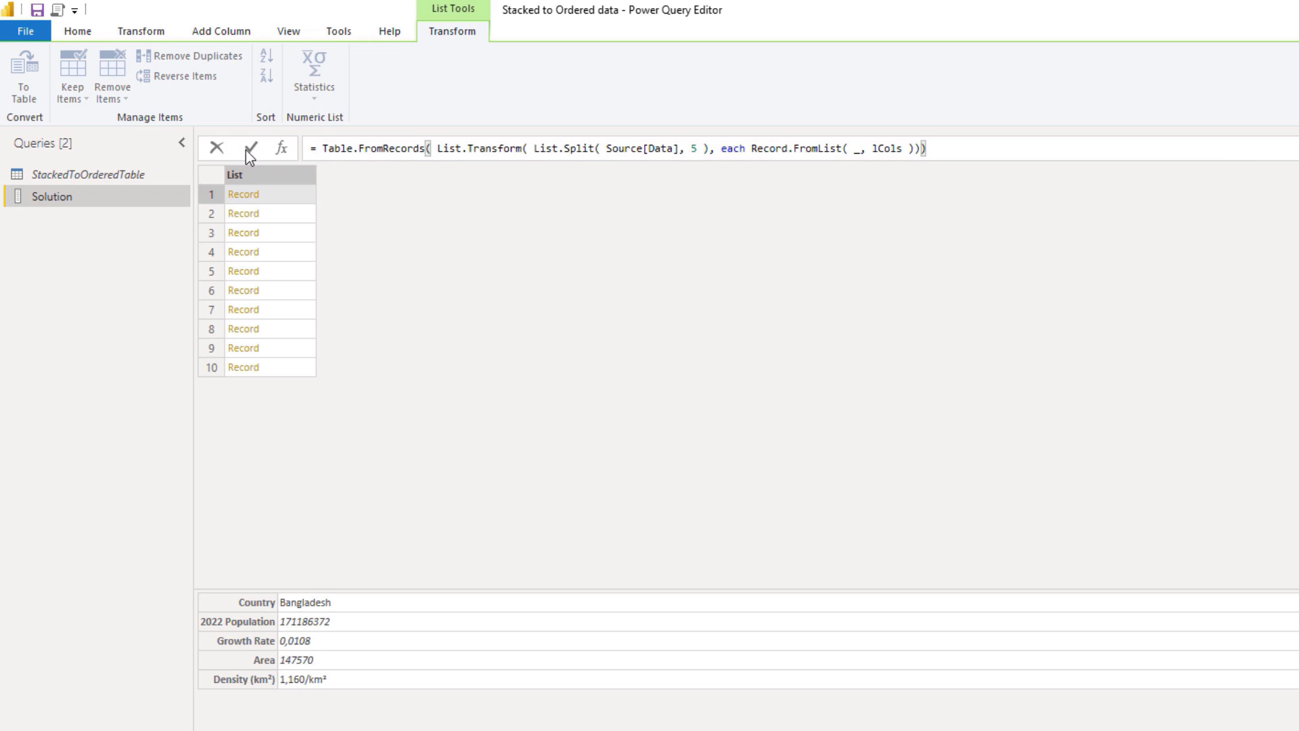
click(247, 148)
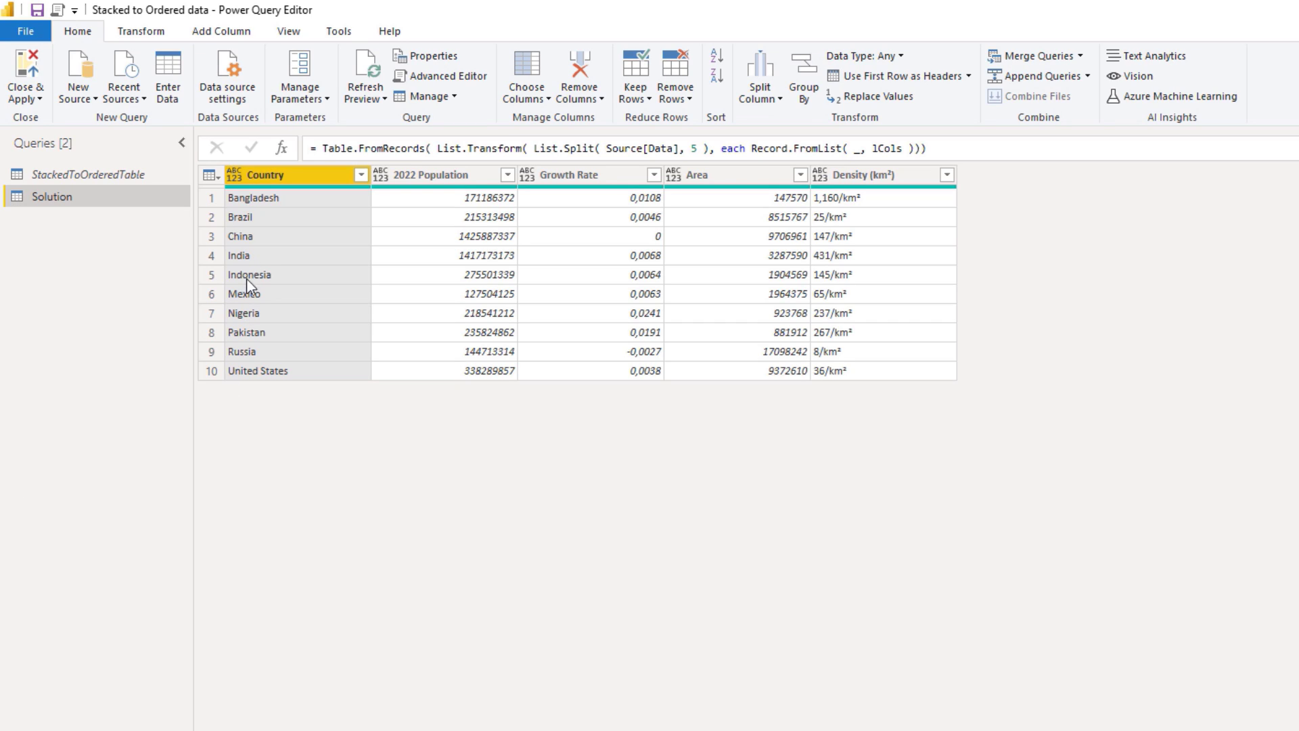
Add a new step after the country table and start a Table.AddRankColumn formula.
click(283, 148)
click(315, 149)
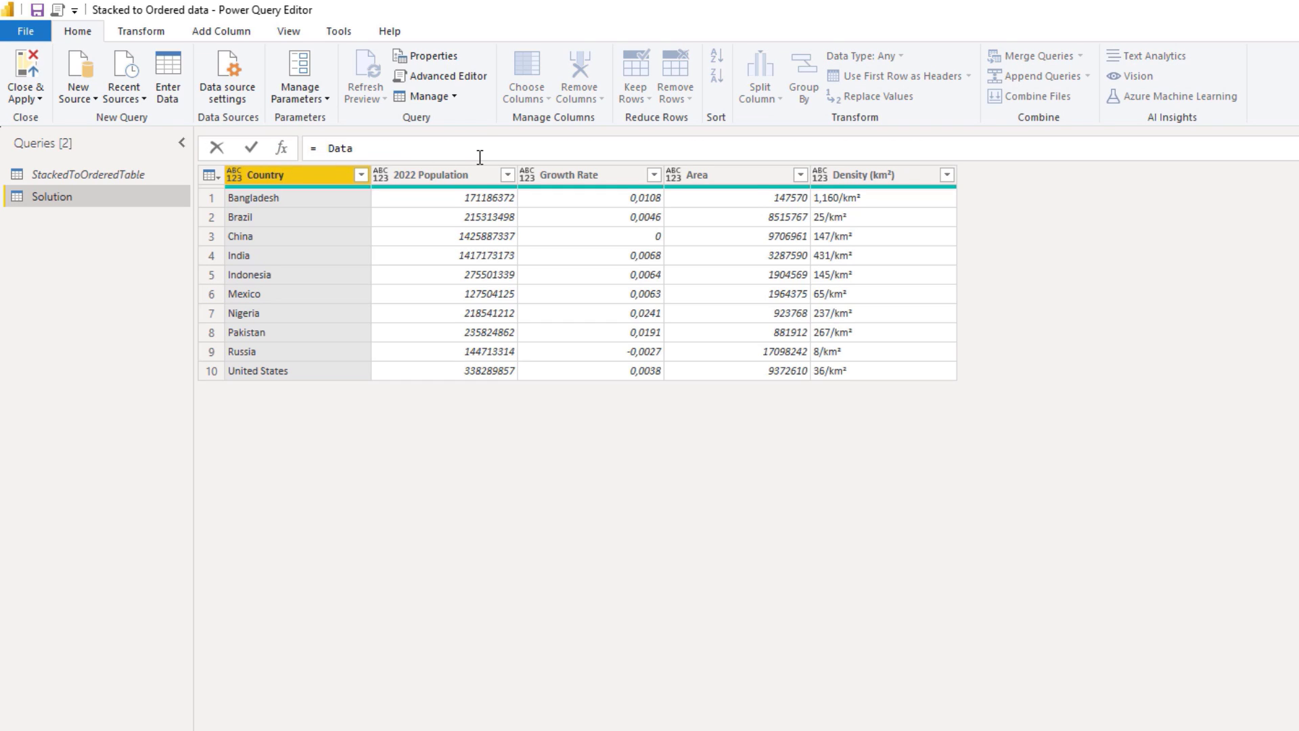
text(tar)
key(Down)
key(Down)
key(Down)
key(Down)
key(Down)
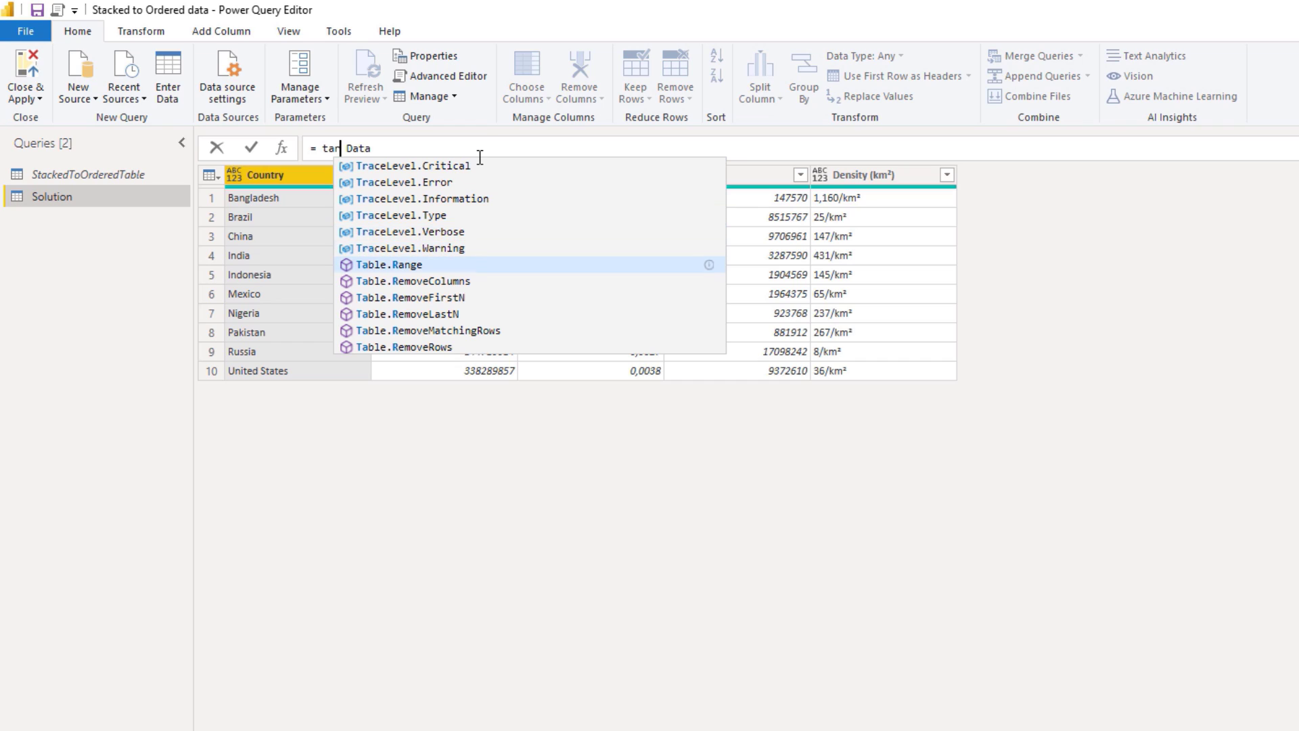
key(Down)
key(Down)
key(Down)
key(Down)
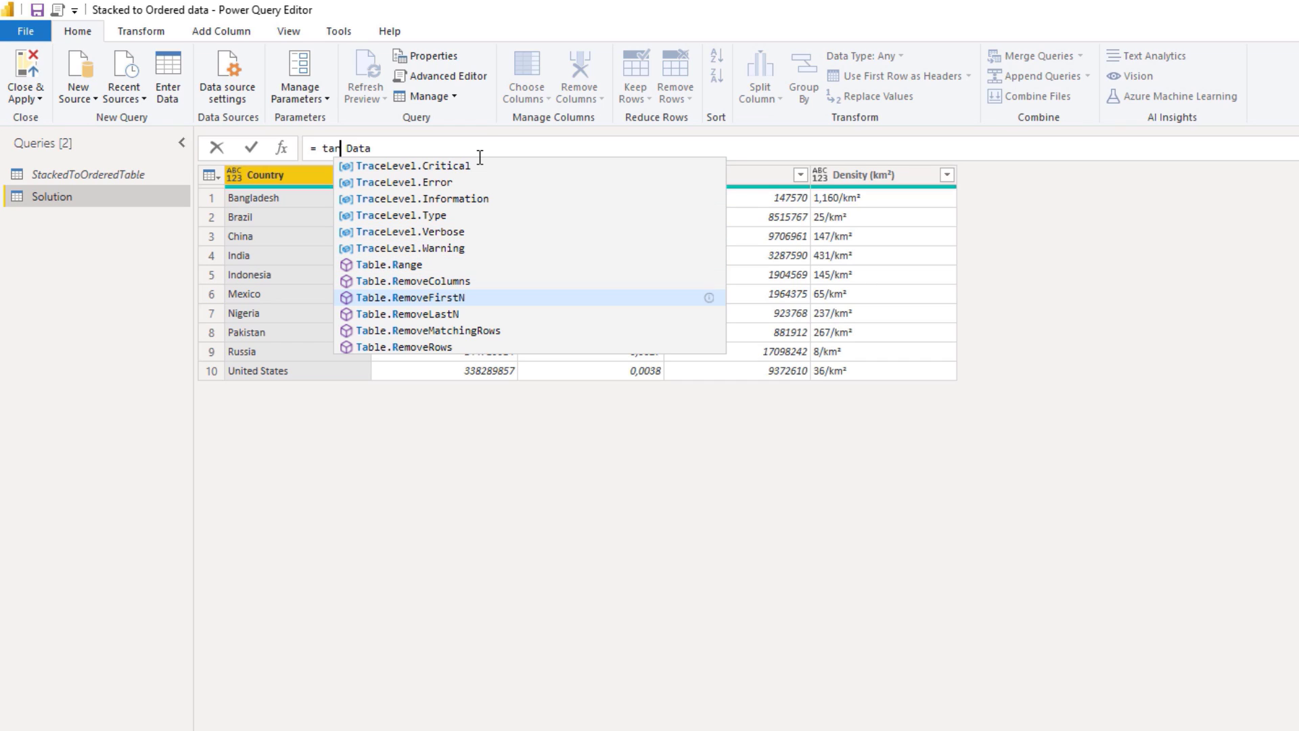
text(c)
key(Down)
key(Down)
key(Down)
key(Down)
key(Down)
key(Down)
key(Down)
key(Down)
key(Down)
key(Down)
key(Down)
key(Down)
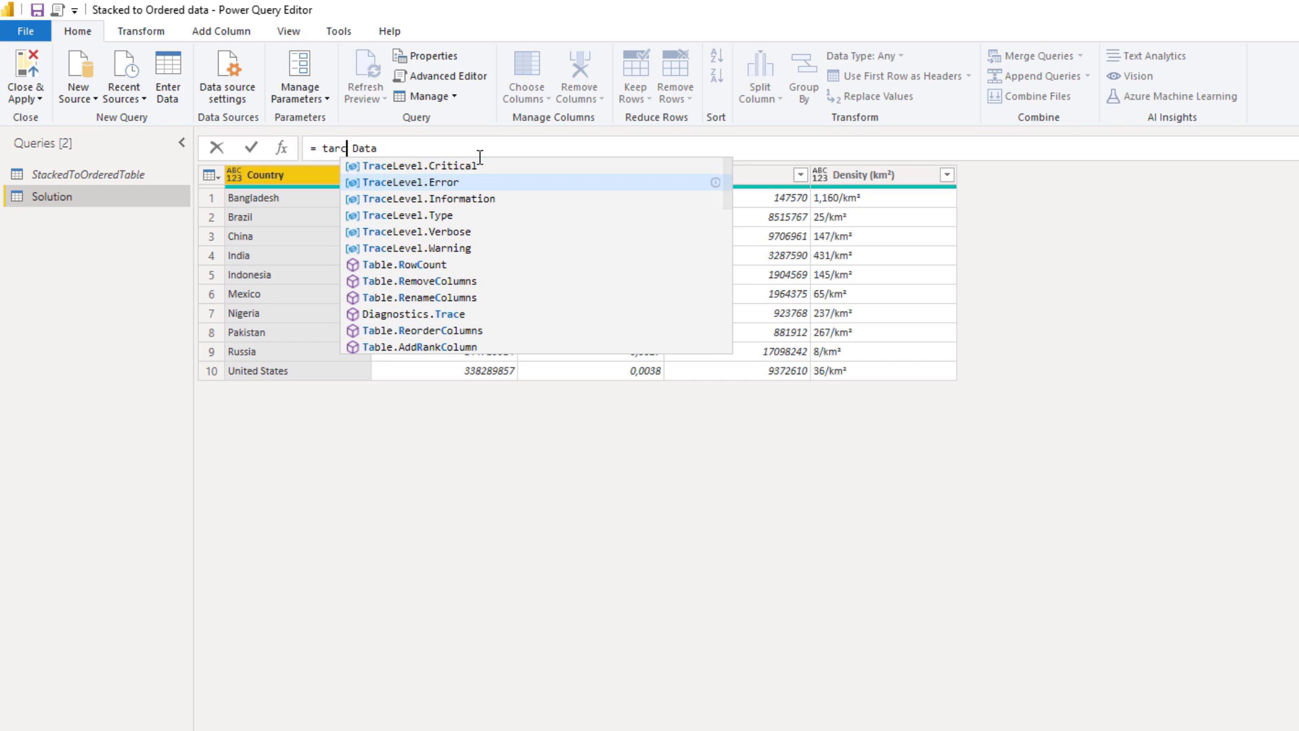
key(Down)
key(Up)
key(Up)
key(Tab)
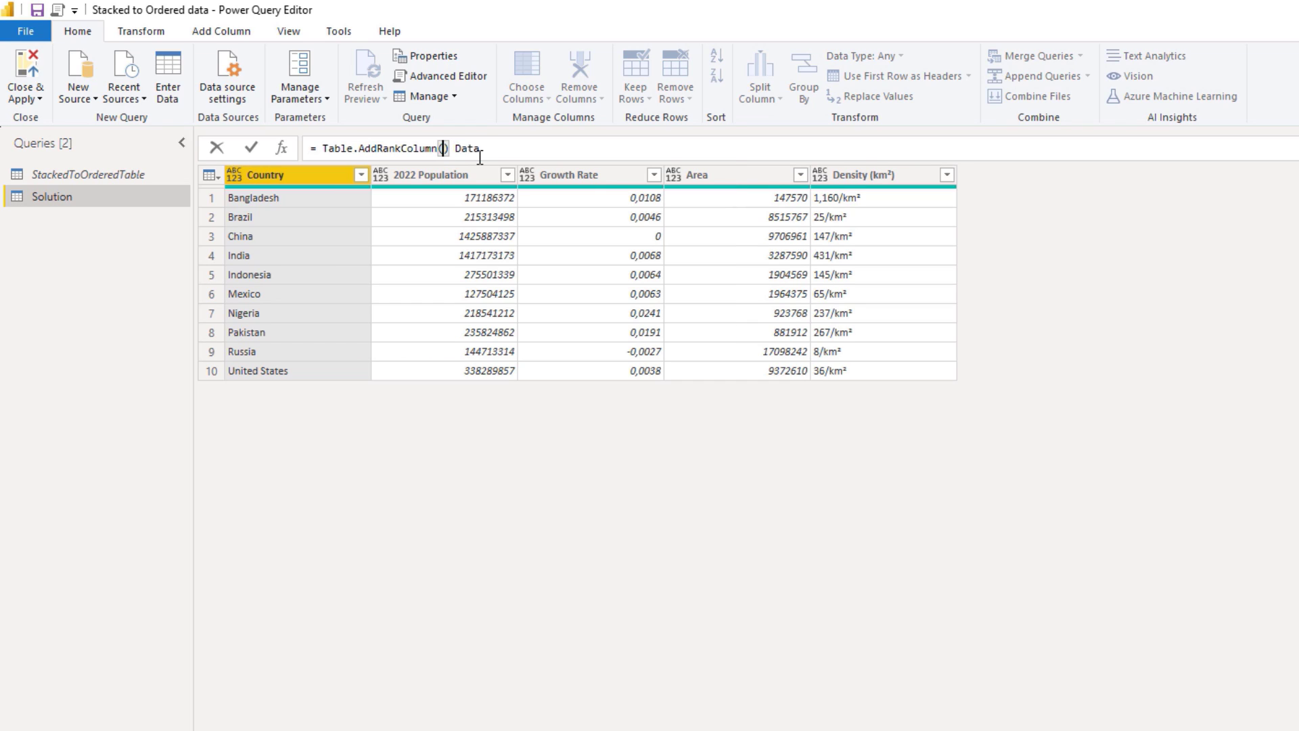
Complete it as Table.AddRankColumn(Data, "Rank by Population", {"2022 Population", Order.Descending}).
text(()
key(End)
text(,)
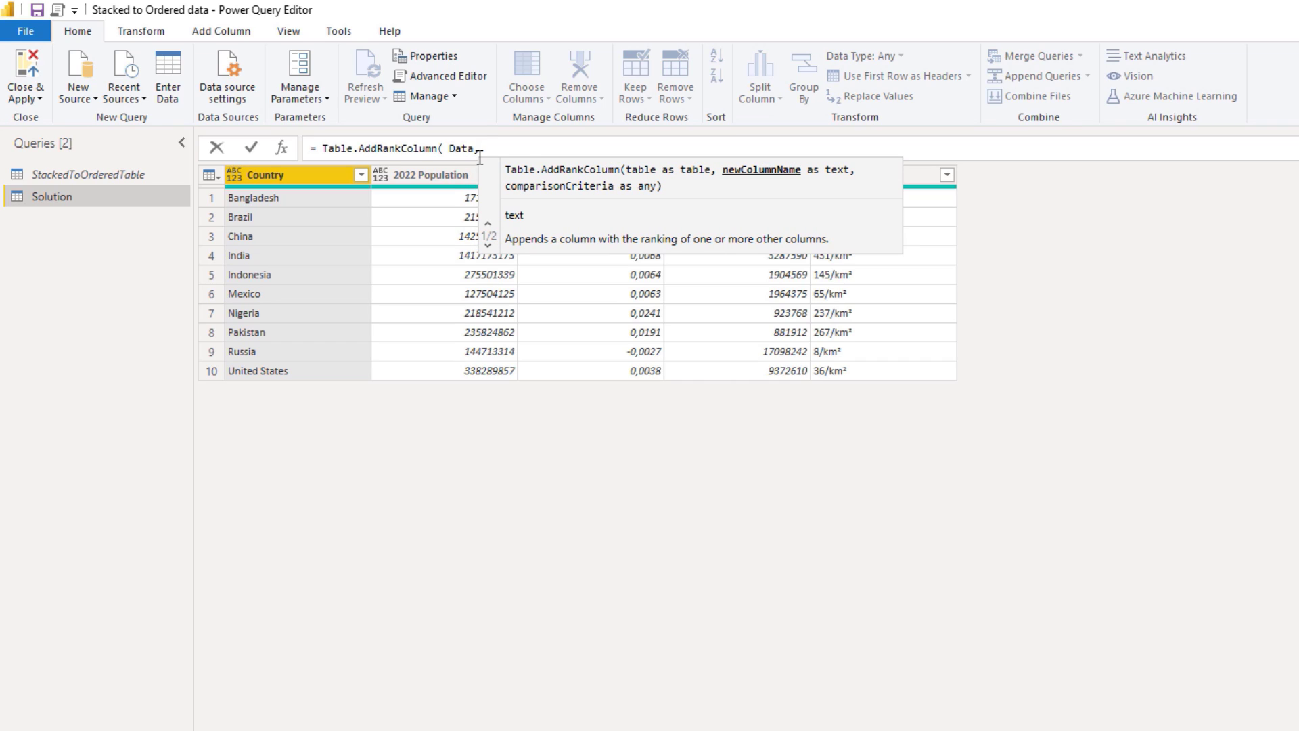
text( ")
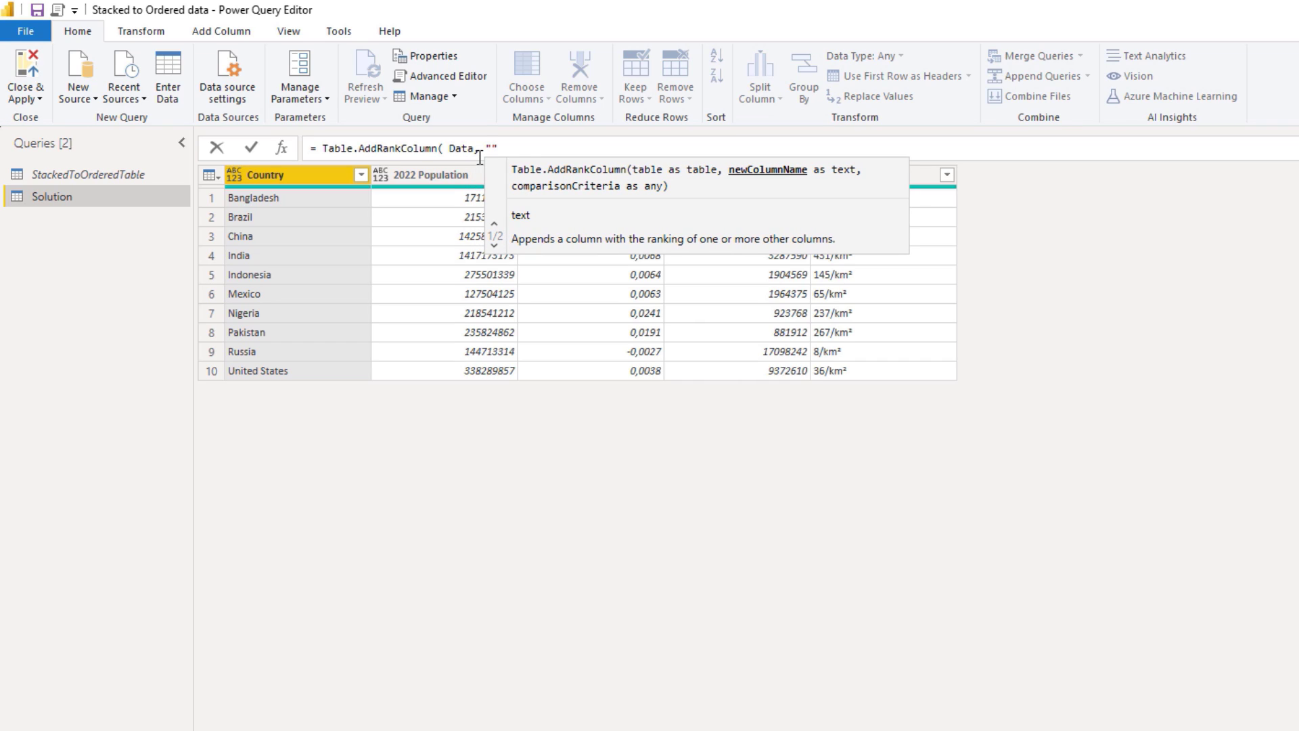
text(Rank)
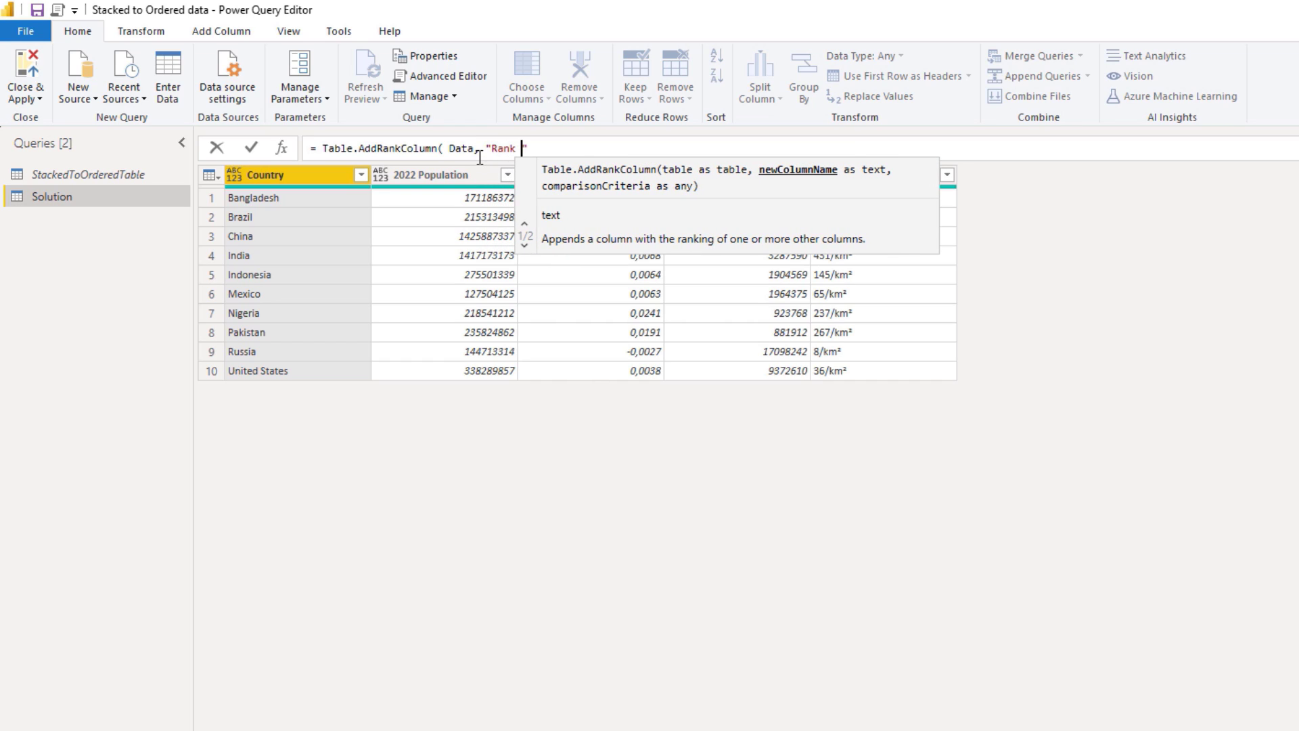
text( by Pop)
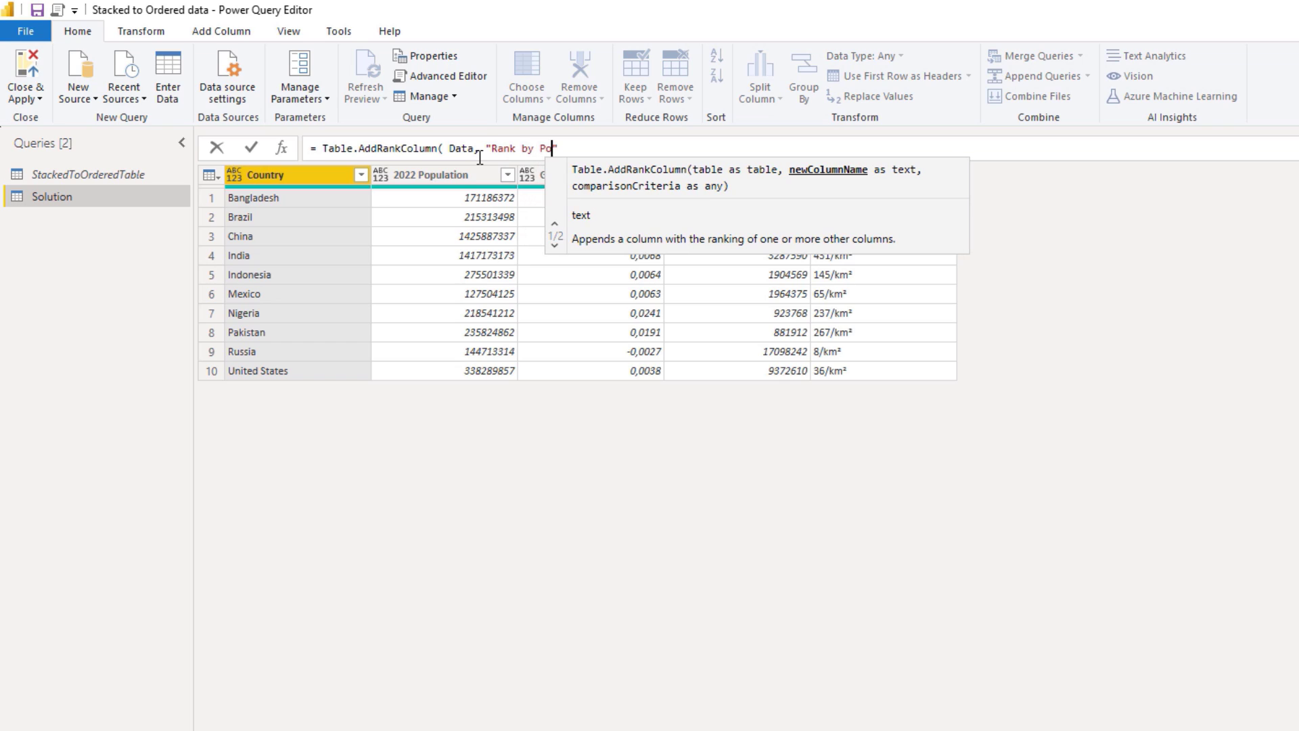
text(ulation)
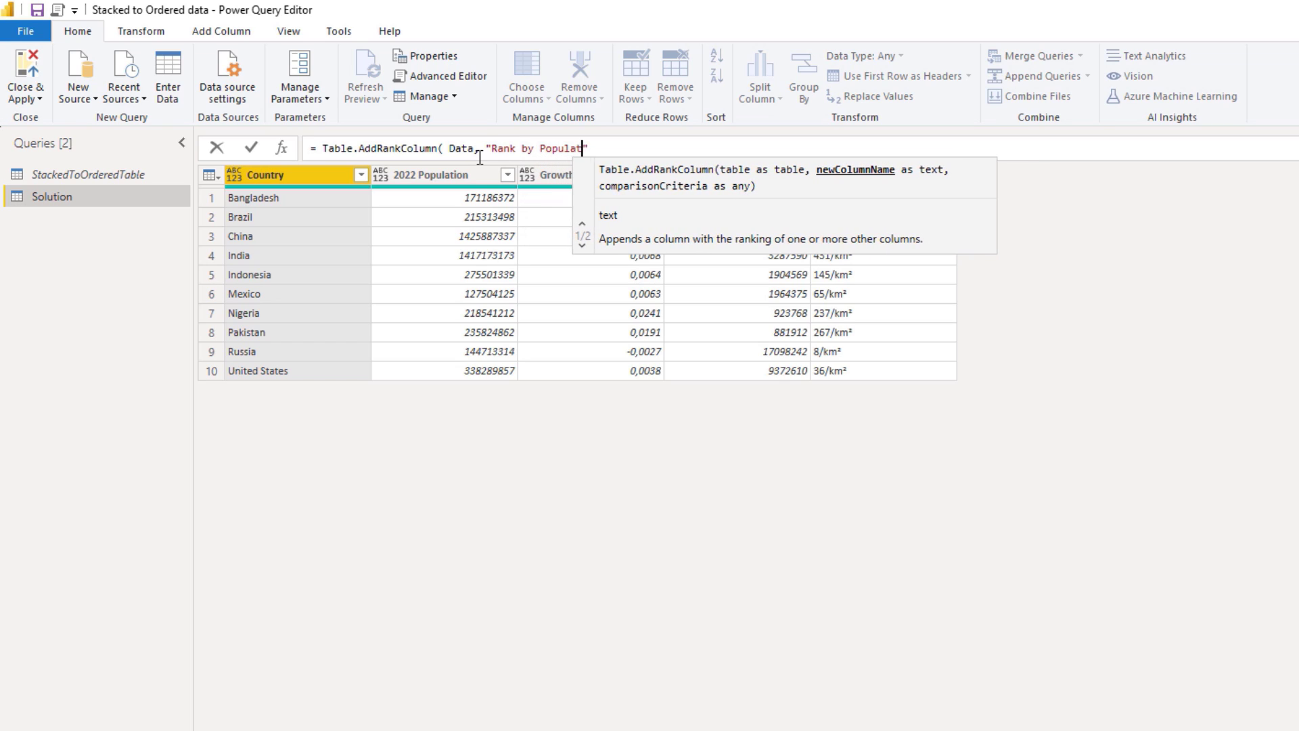
text(")
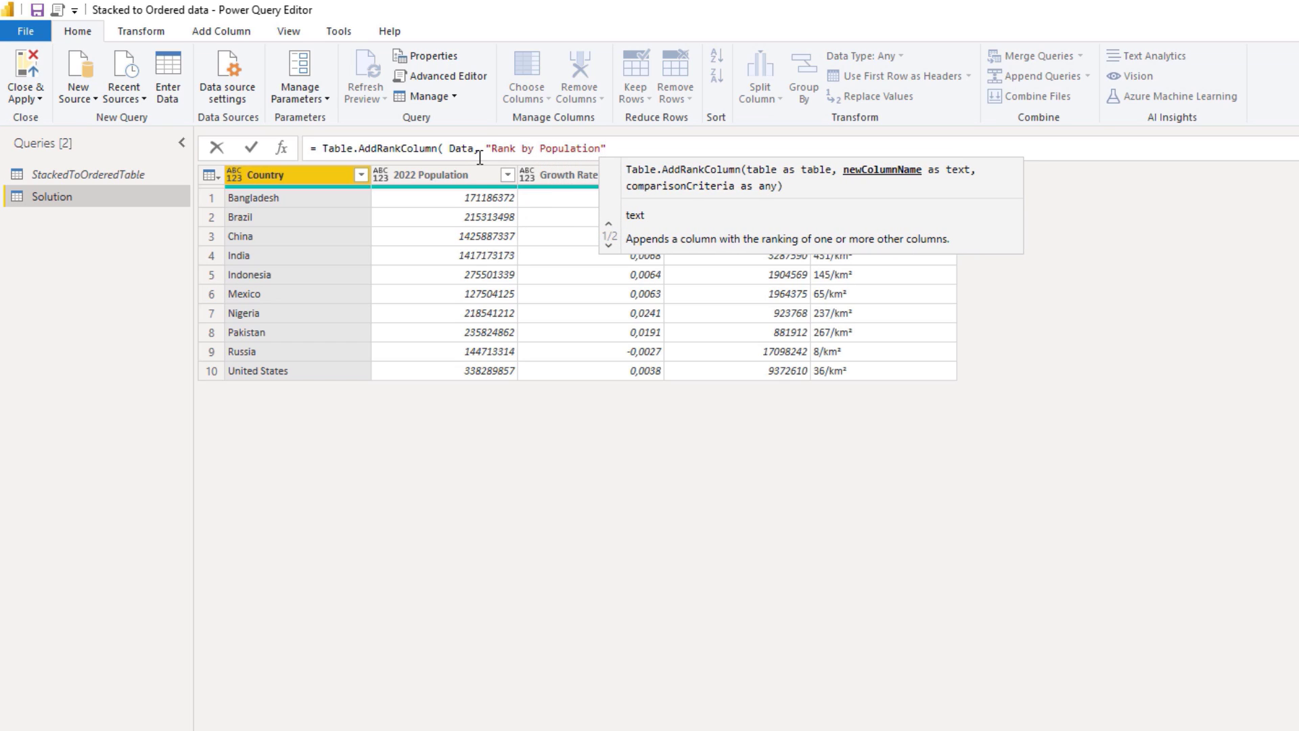
text(, )
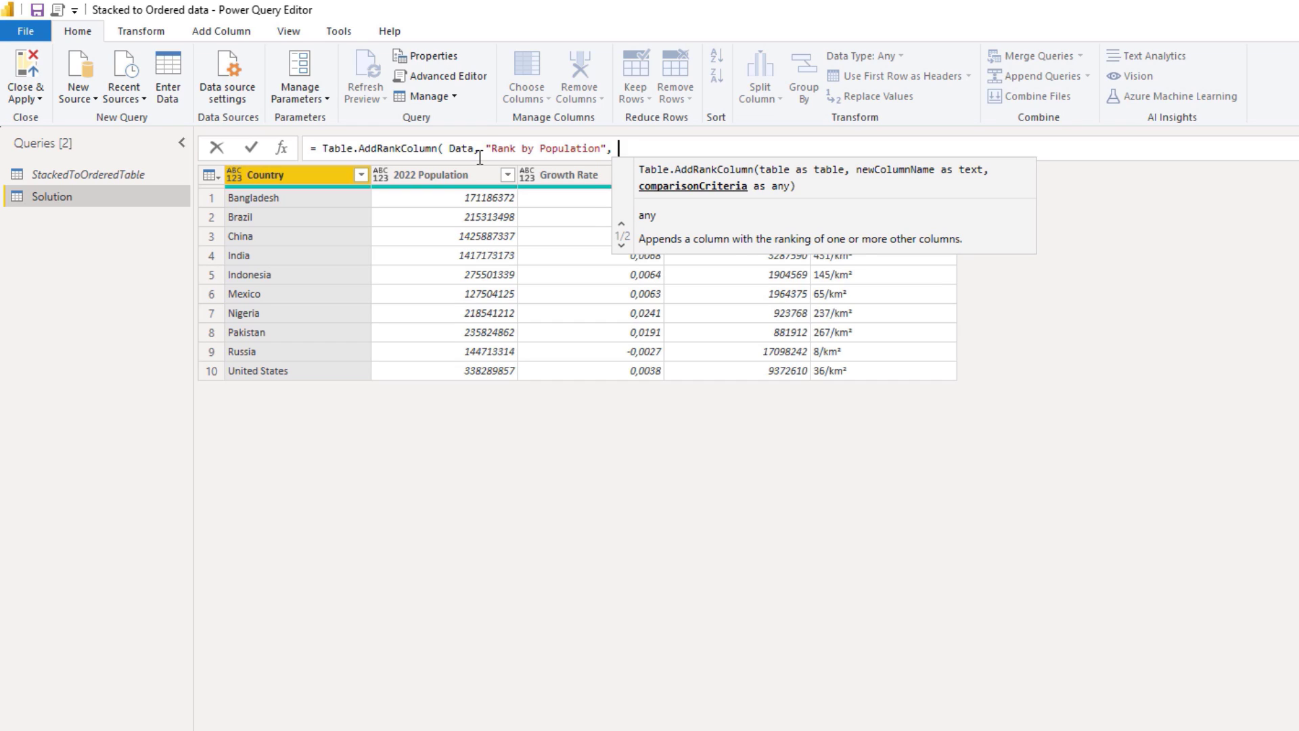
text({)
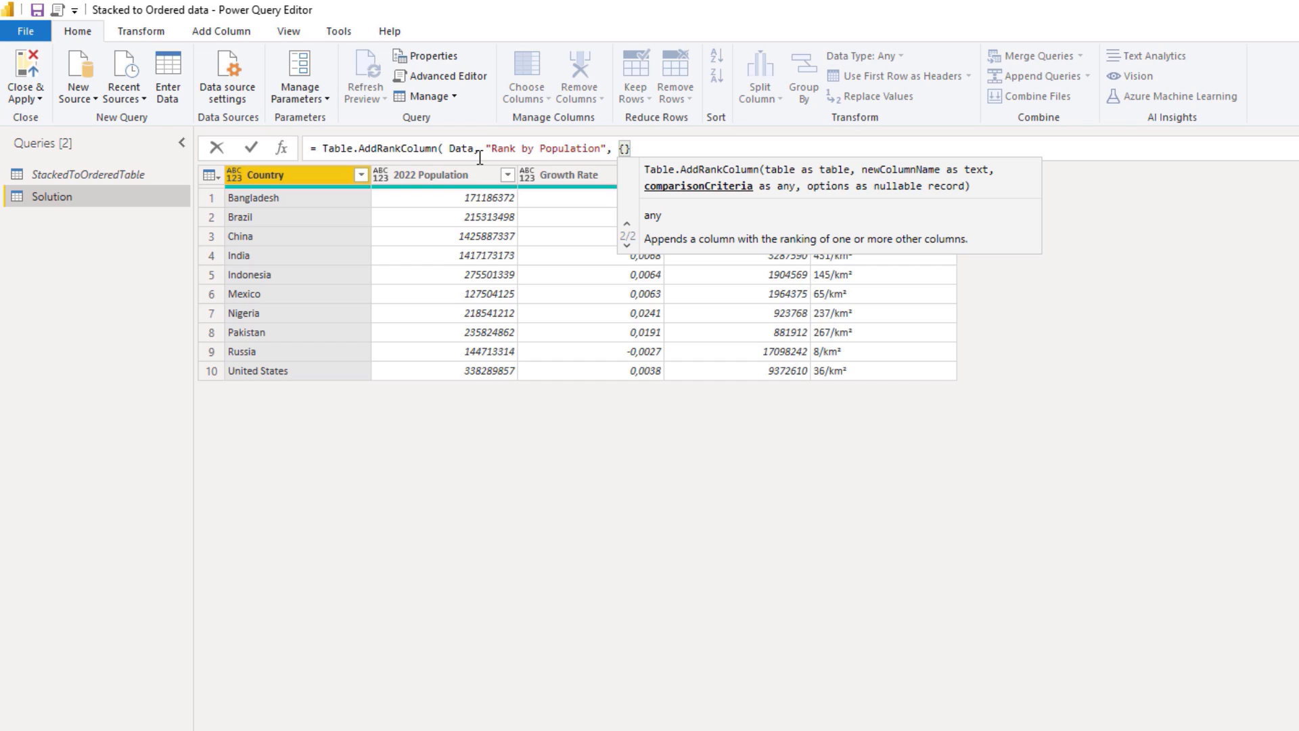
text(")
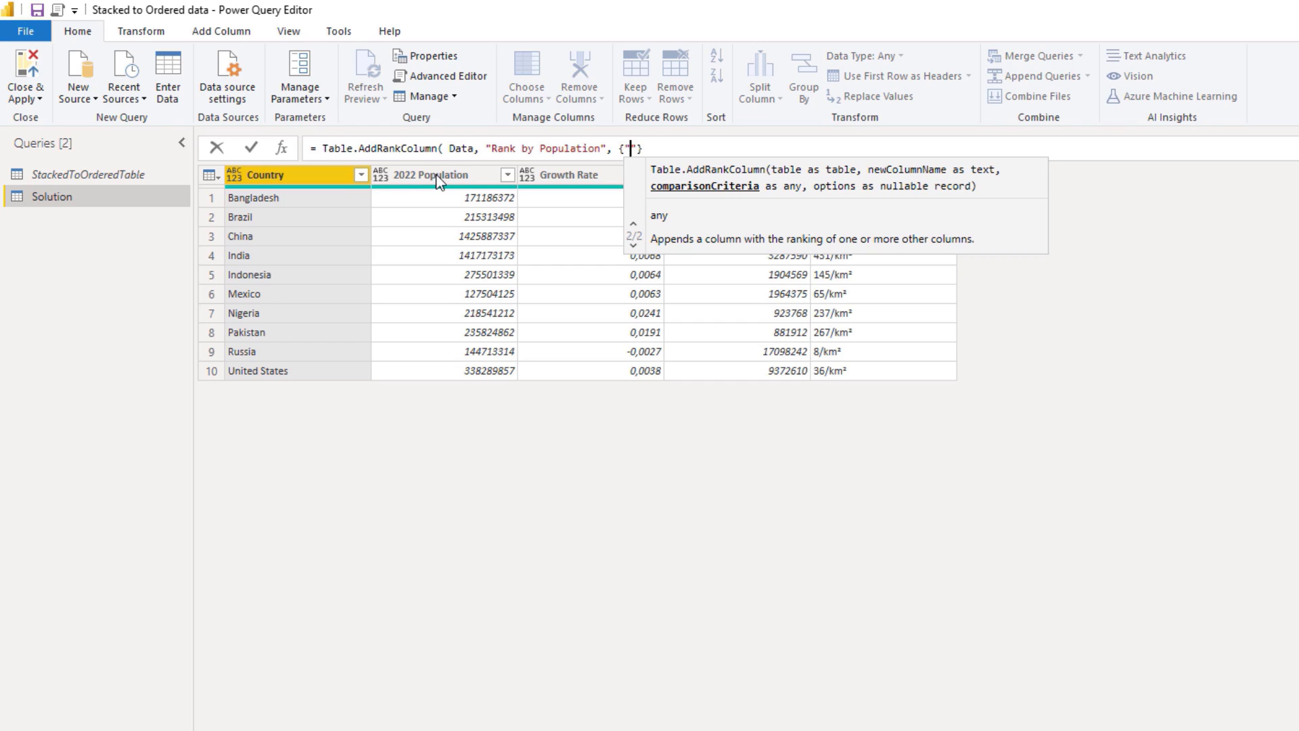
text(2022 )
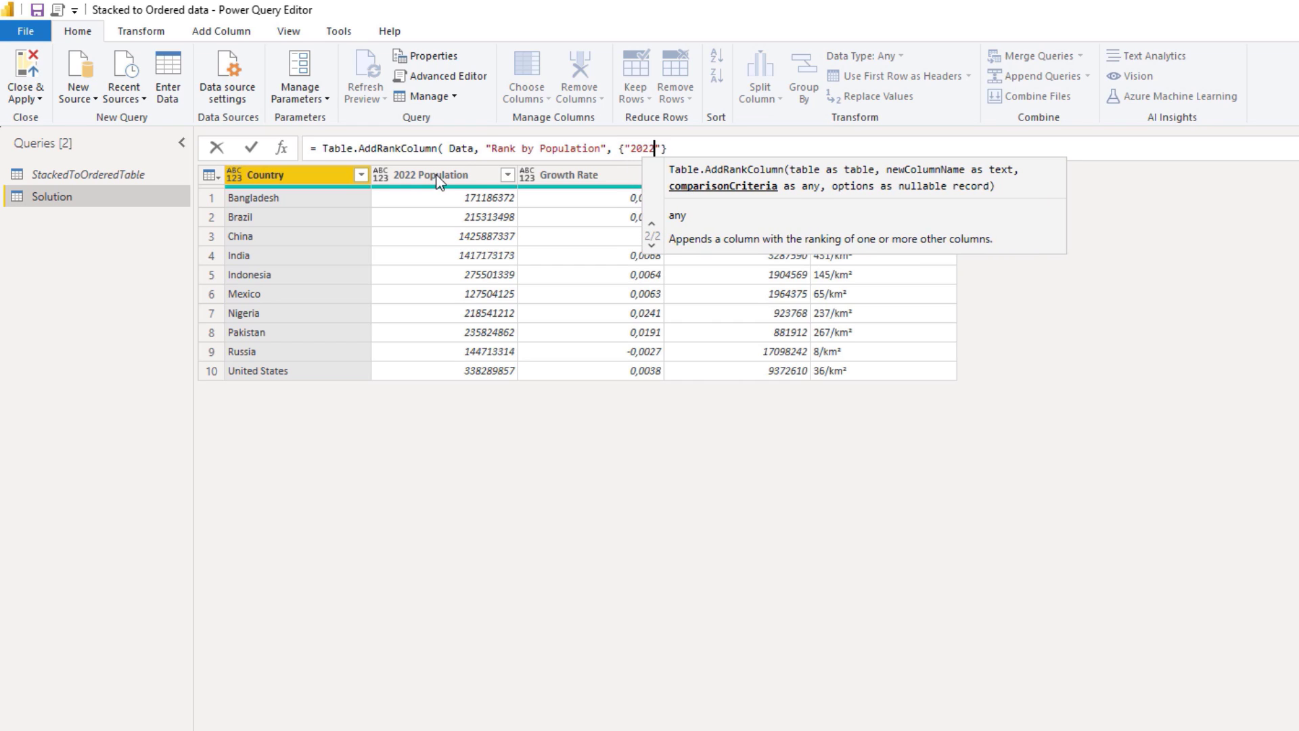
text(P)
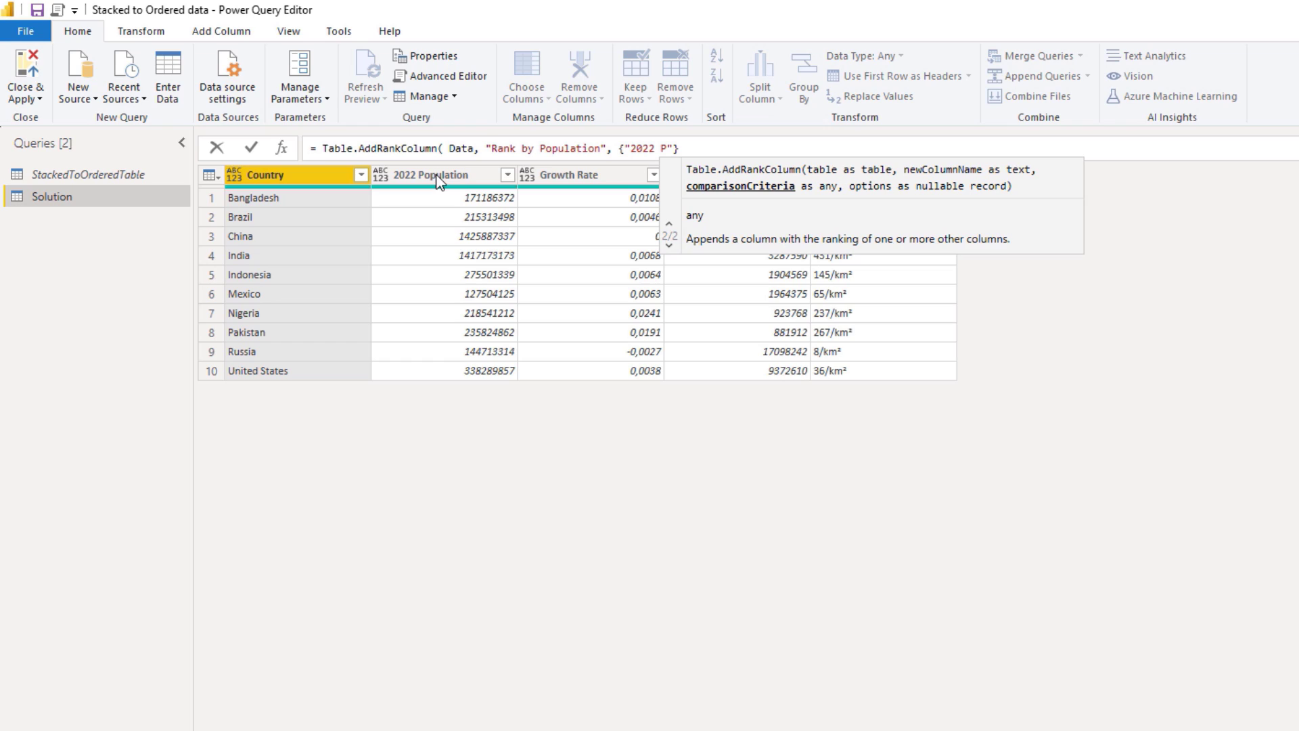
text(opulation)
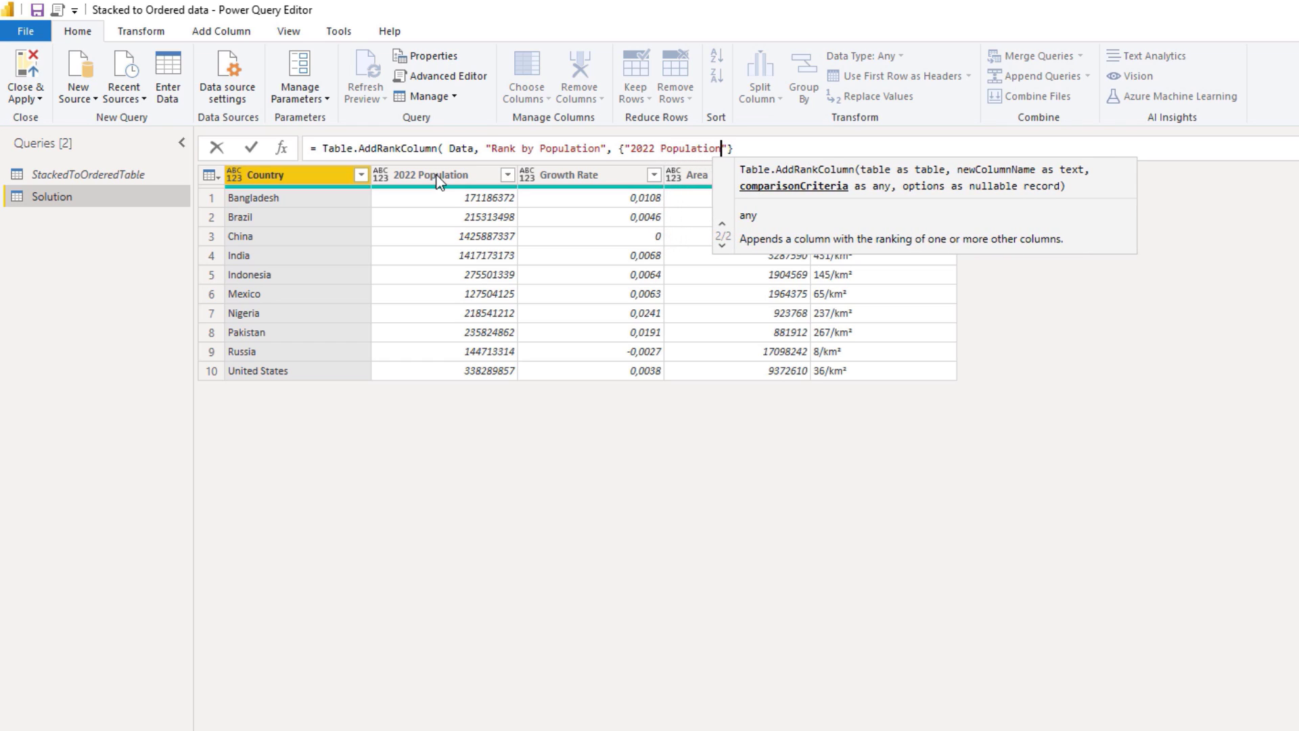
key(Right)
text(, )
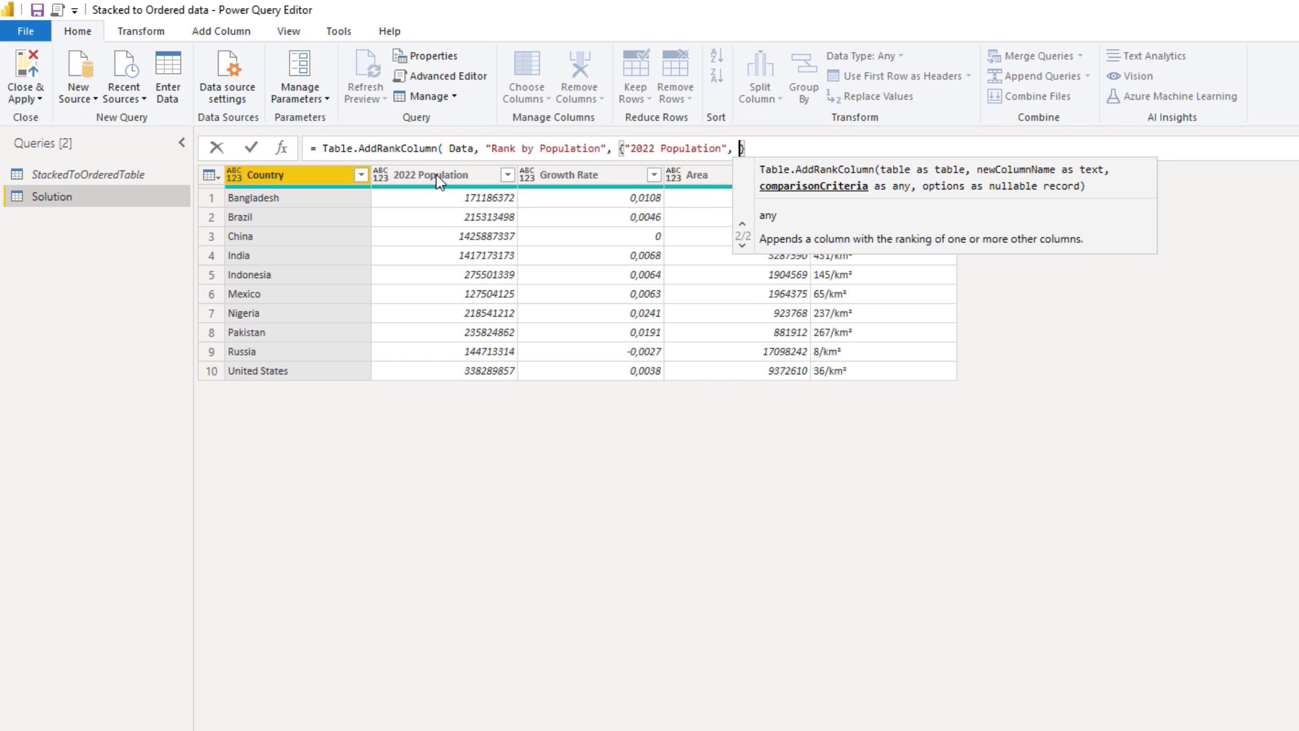
text(order)
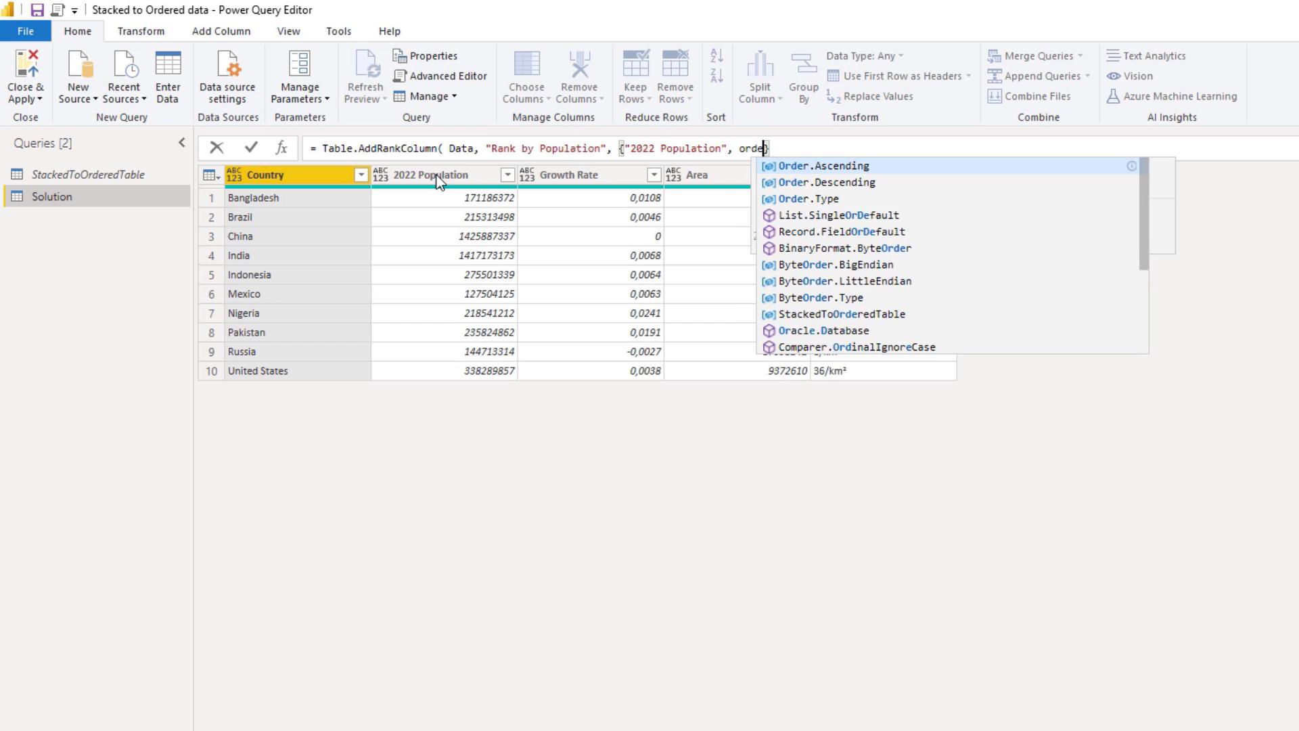
key(Tab)
key(Right)
text())
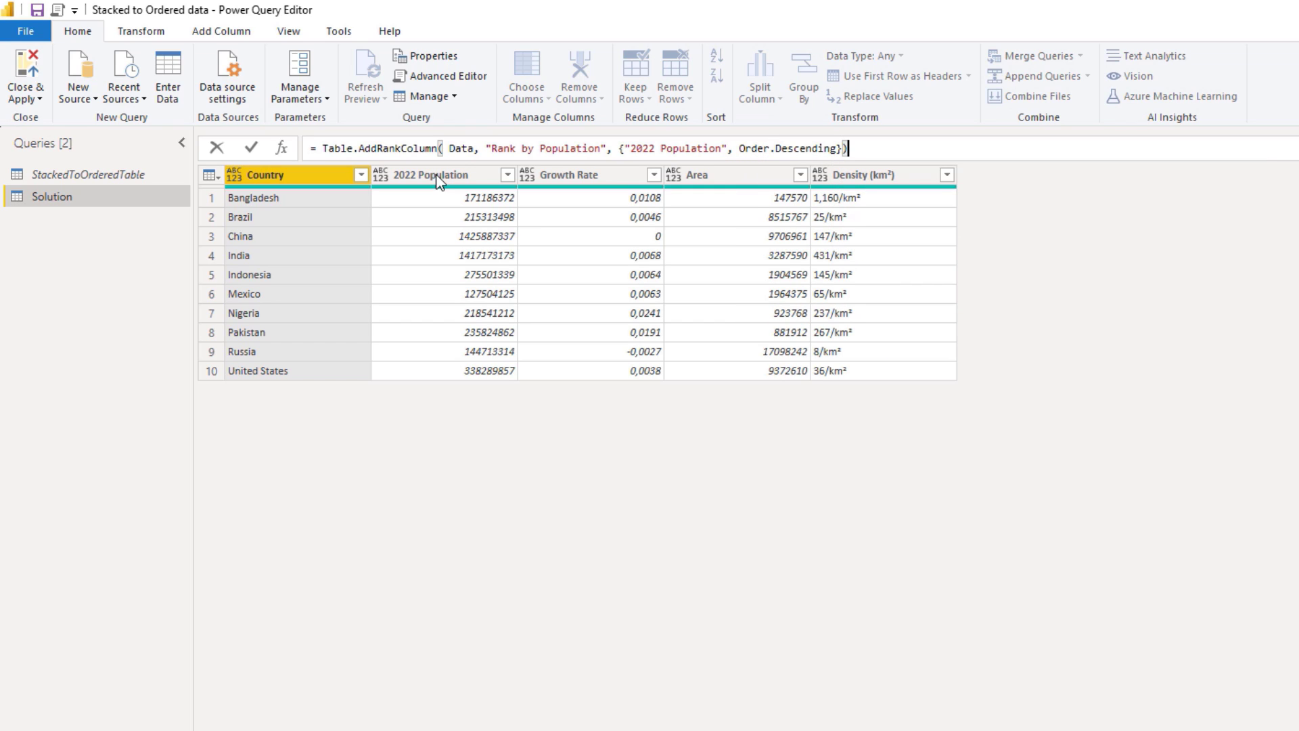
click(252, 149)
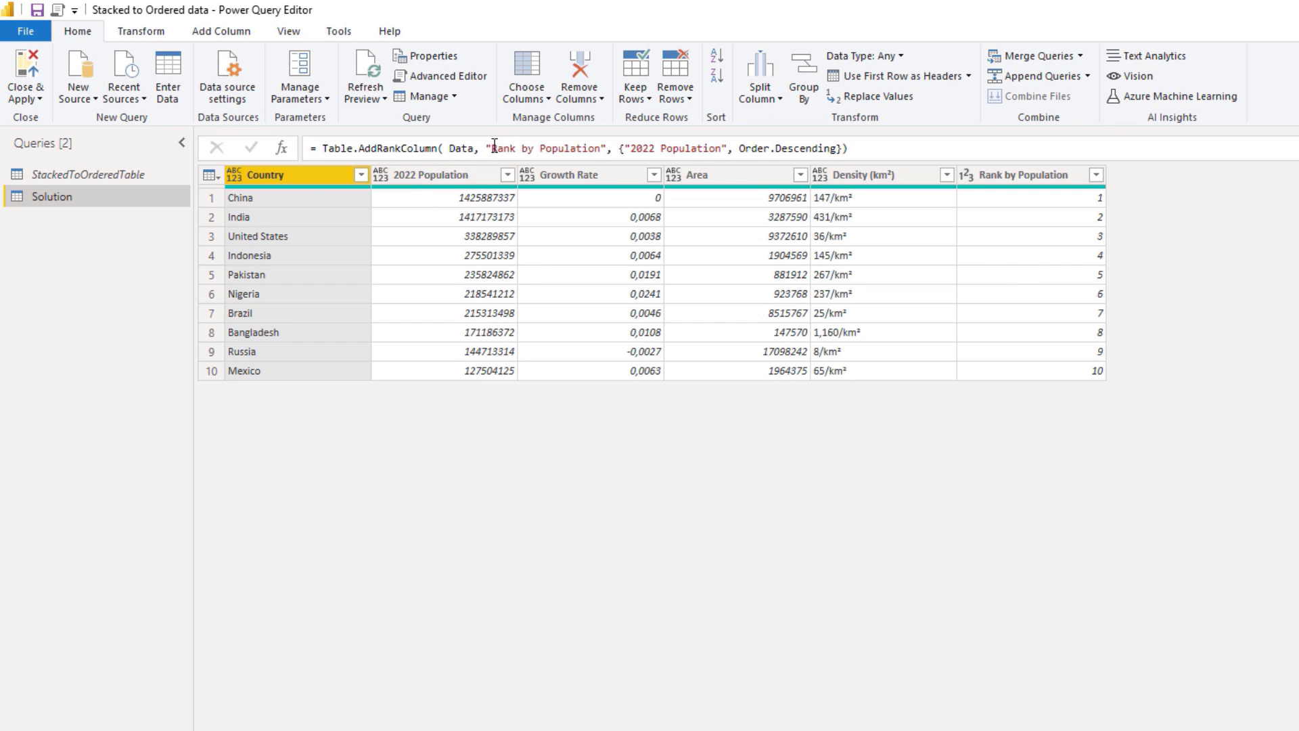
drag(487, 146, 609, 146)
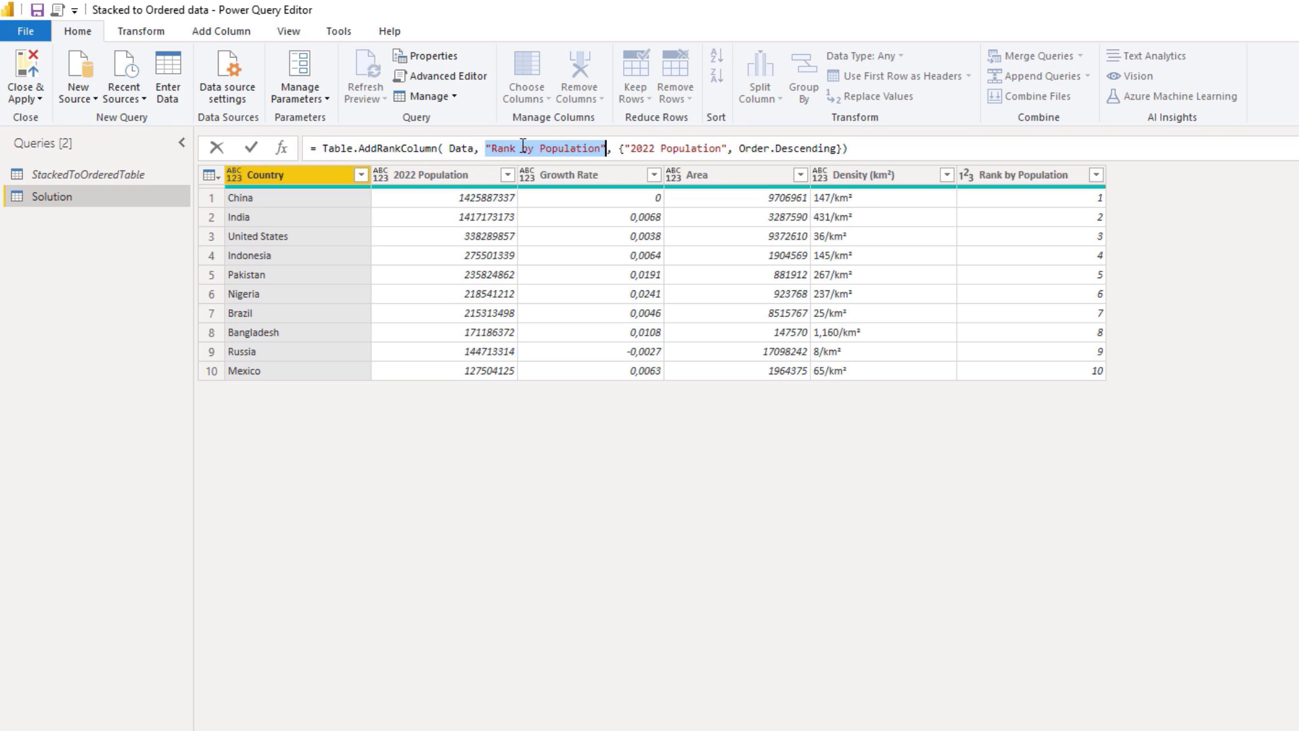
click(319, 148)
mouse_move(367, 151)
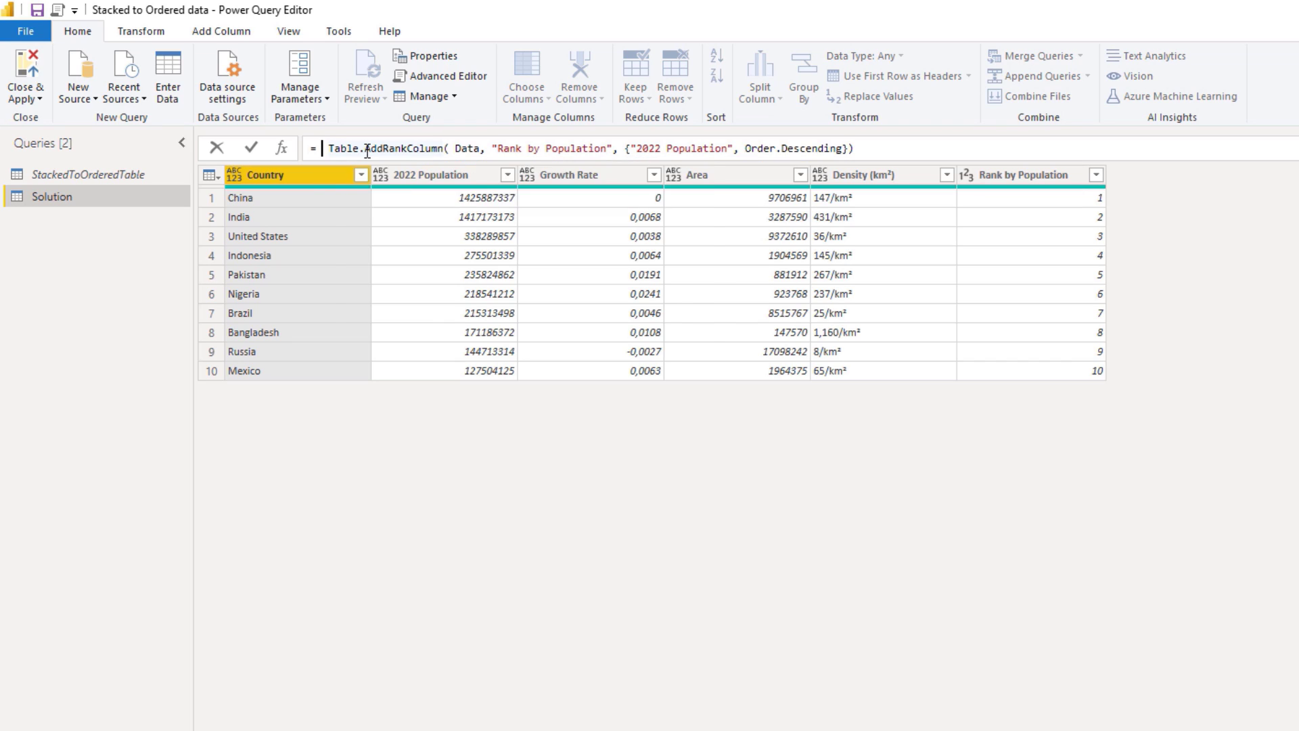
Wrap the formula in Table.ReorderColumns(..., {"Rank by Population"} & lCols).
text(tr)
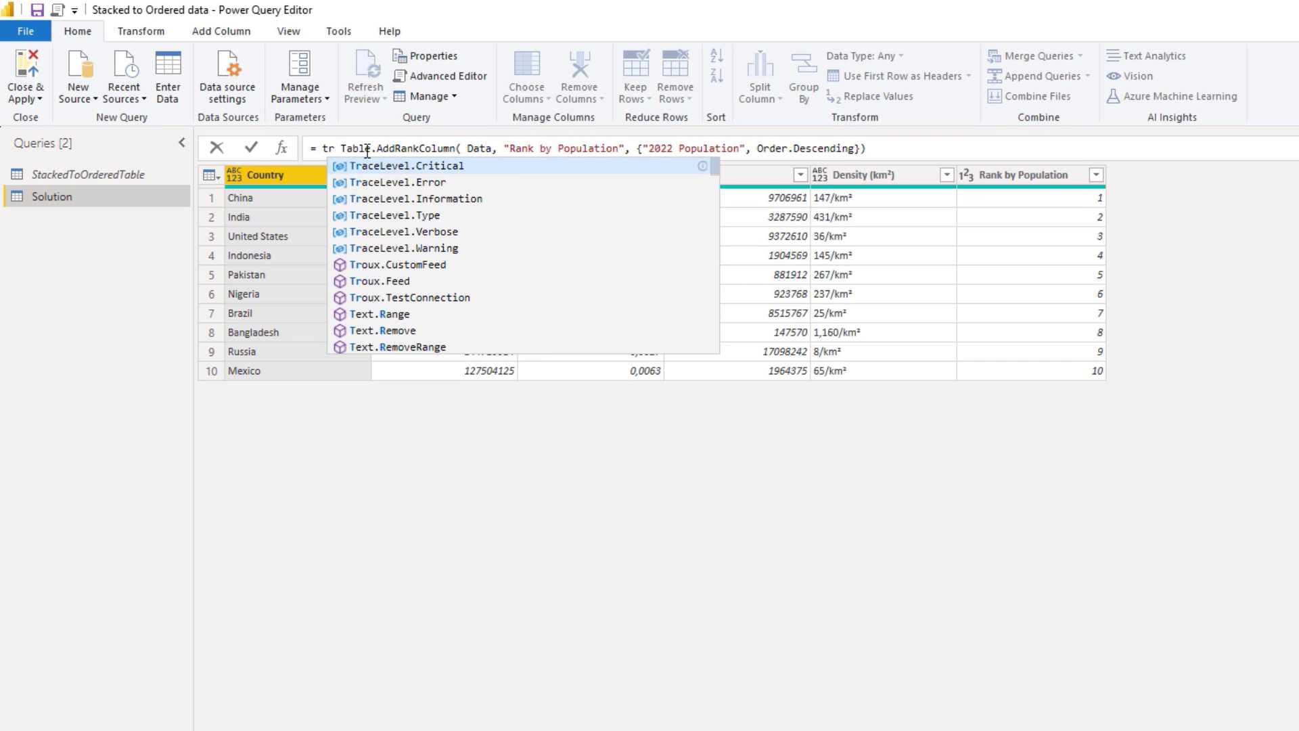
text(c)
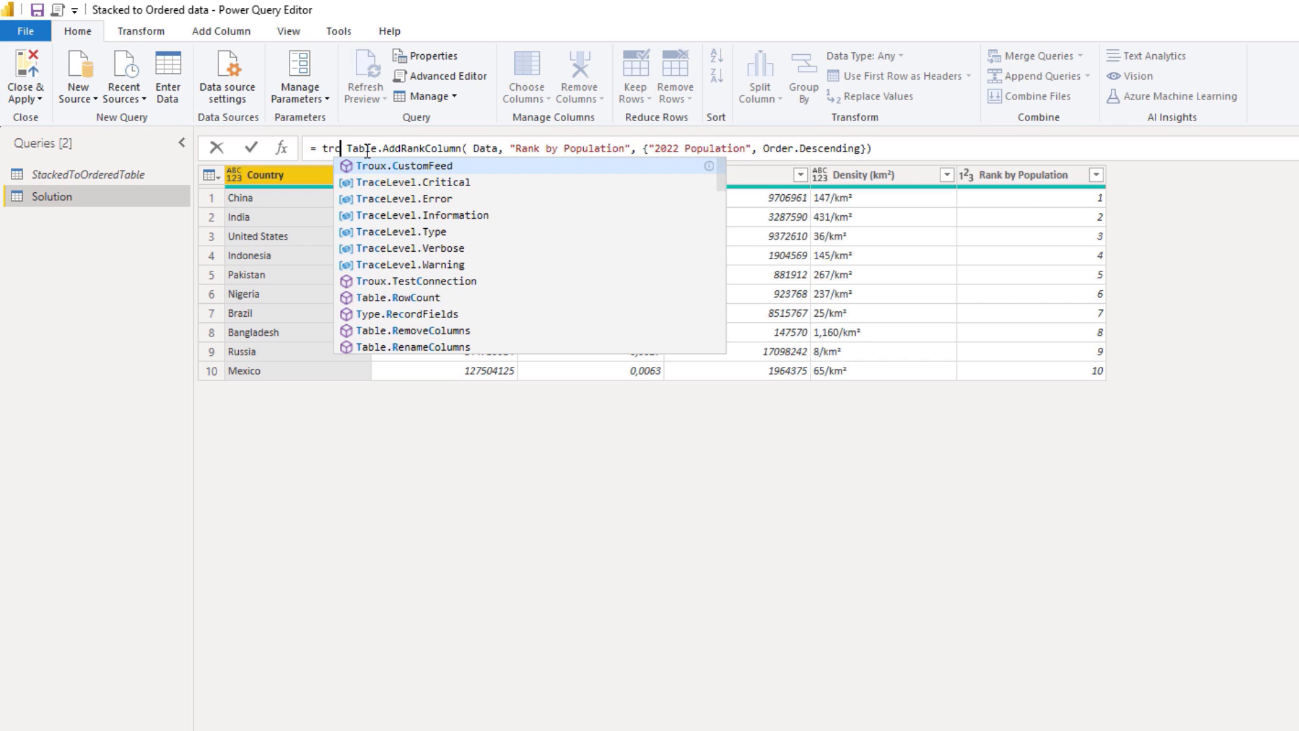
key(Down)
key(Down)
key(Down)
key(Down)
key(Down)
key(Down)
key(Down)
key(Down)
key(Down)
key(Down)
key(Down)
key(Down)
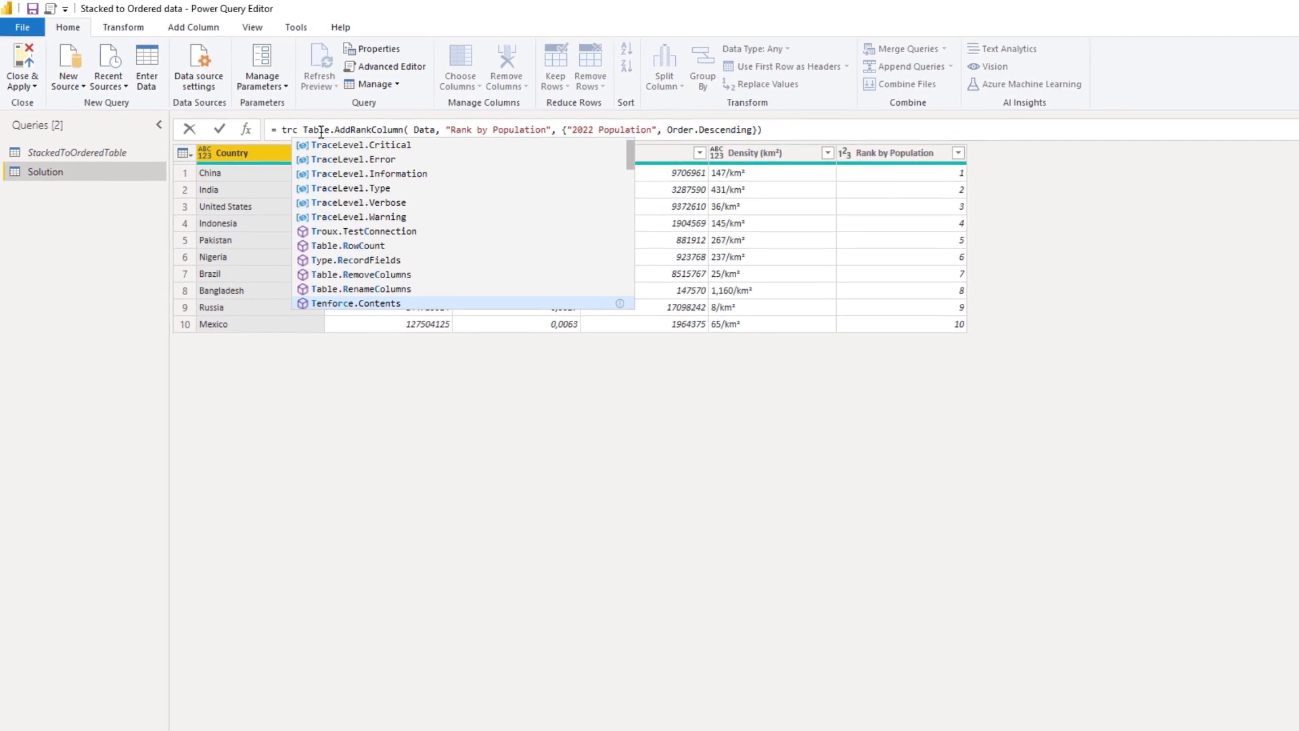
key(Down)
key(Down)
key(Tab)
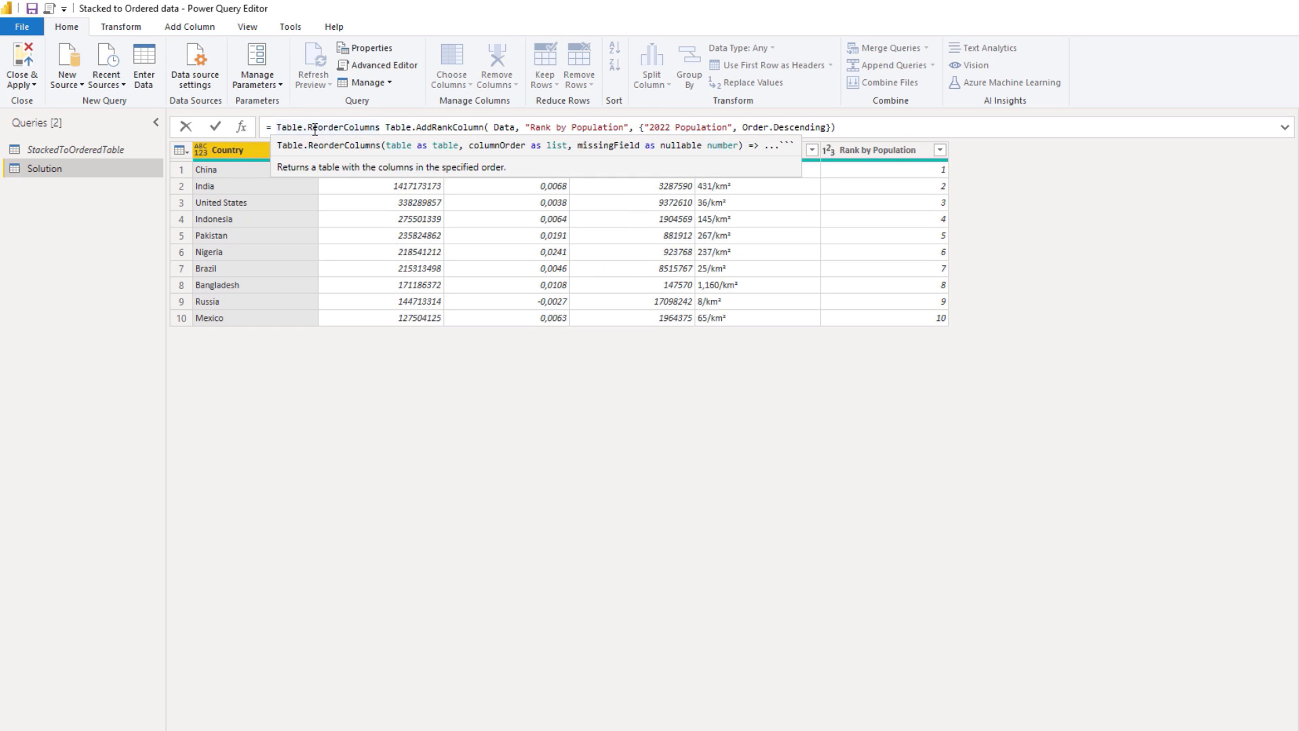
text(()
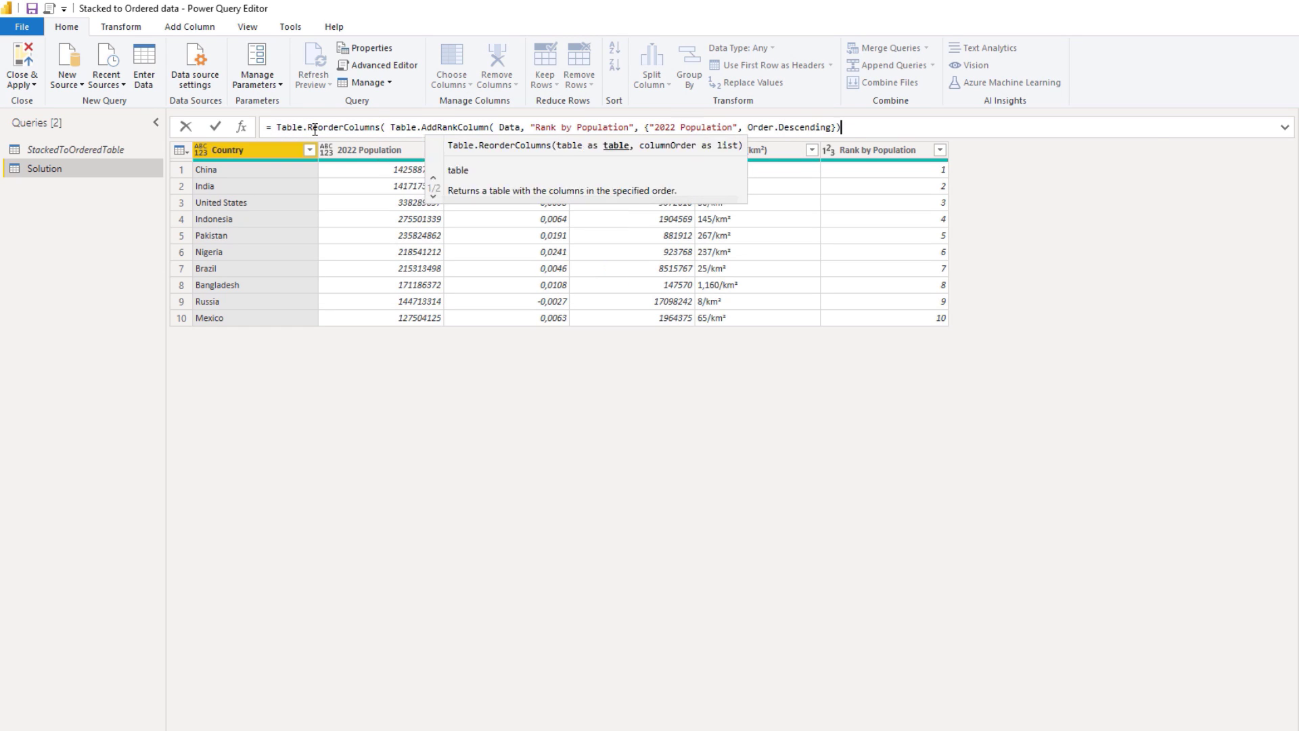
key(End)
text(,)
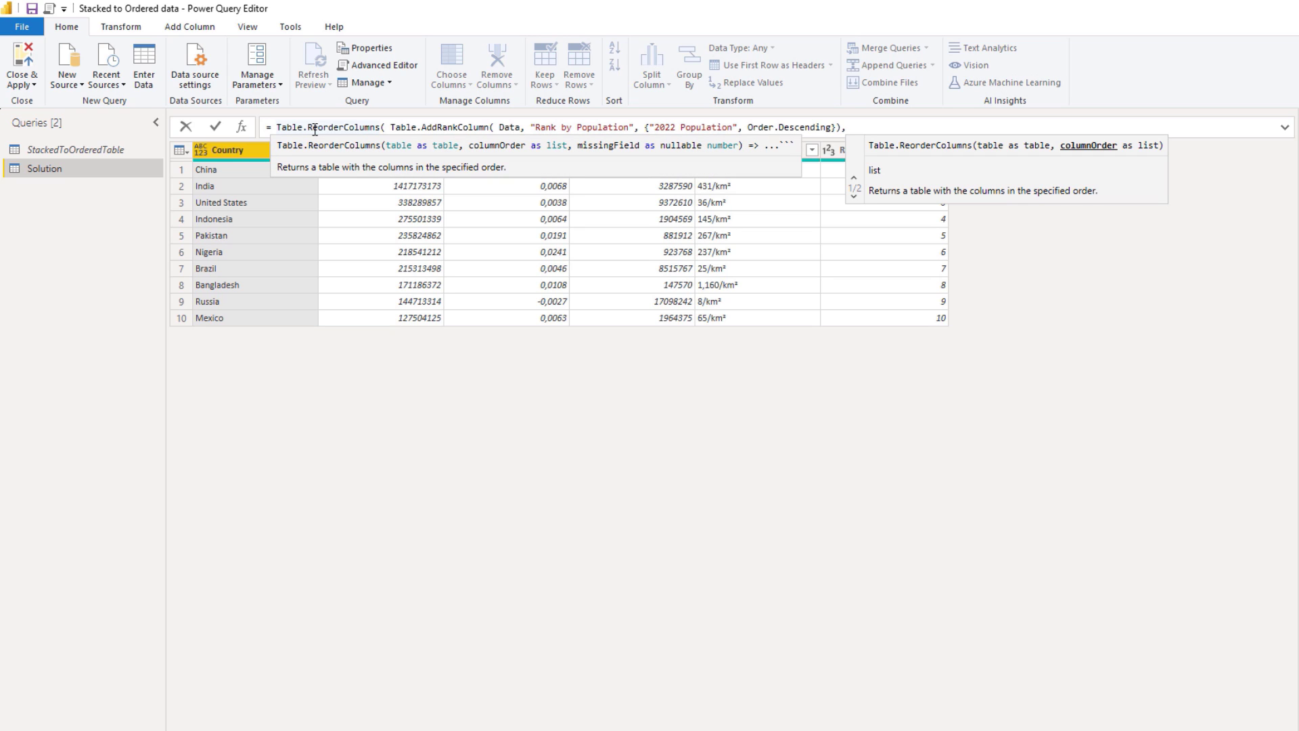
text( { "Rank by Population")
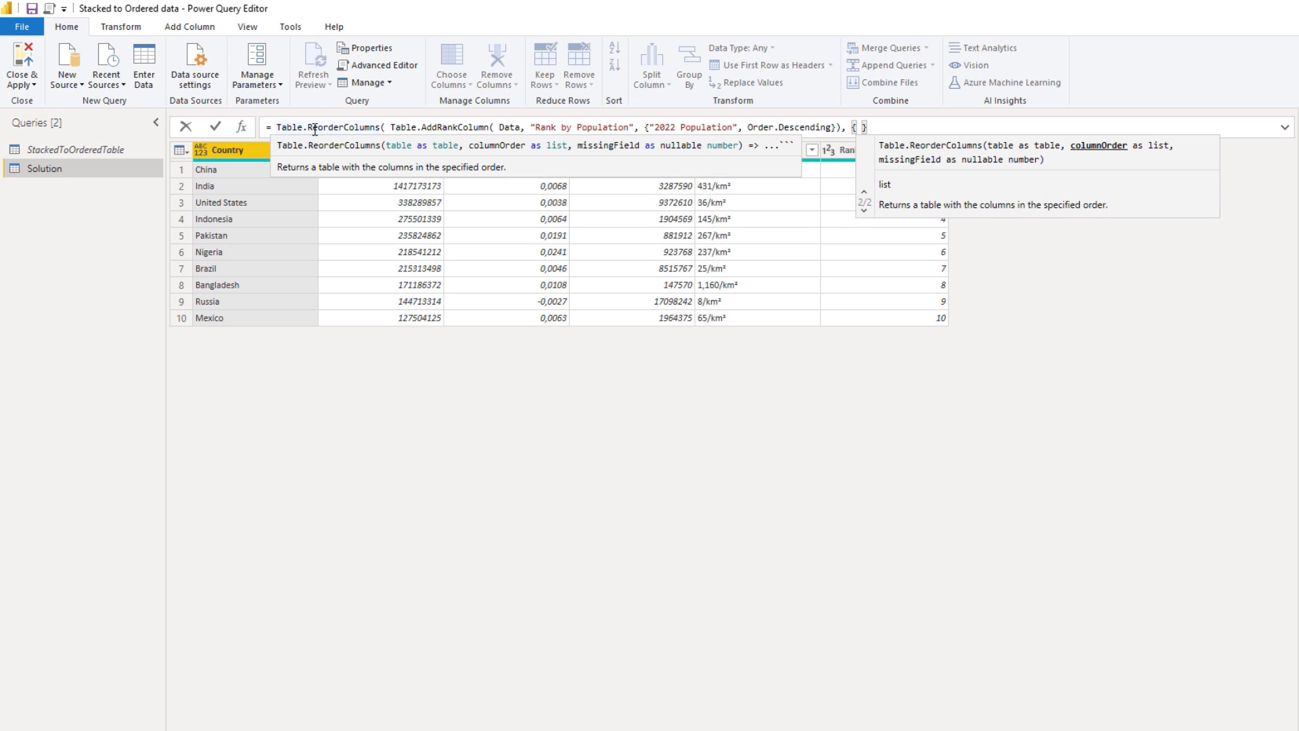
text( } &)
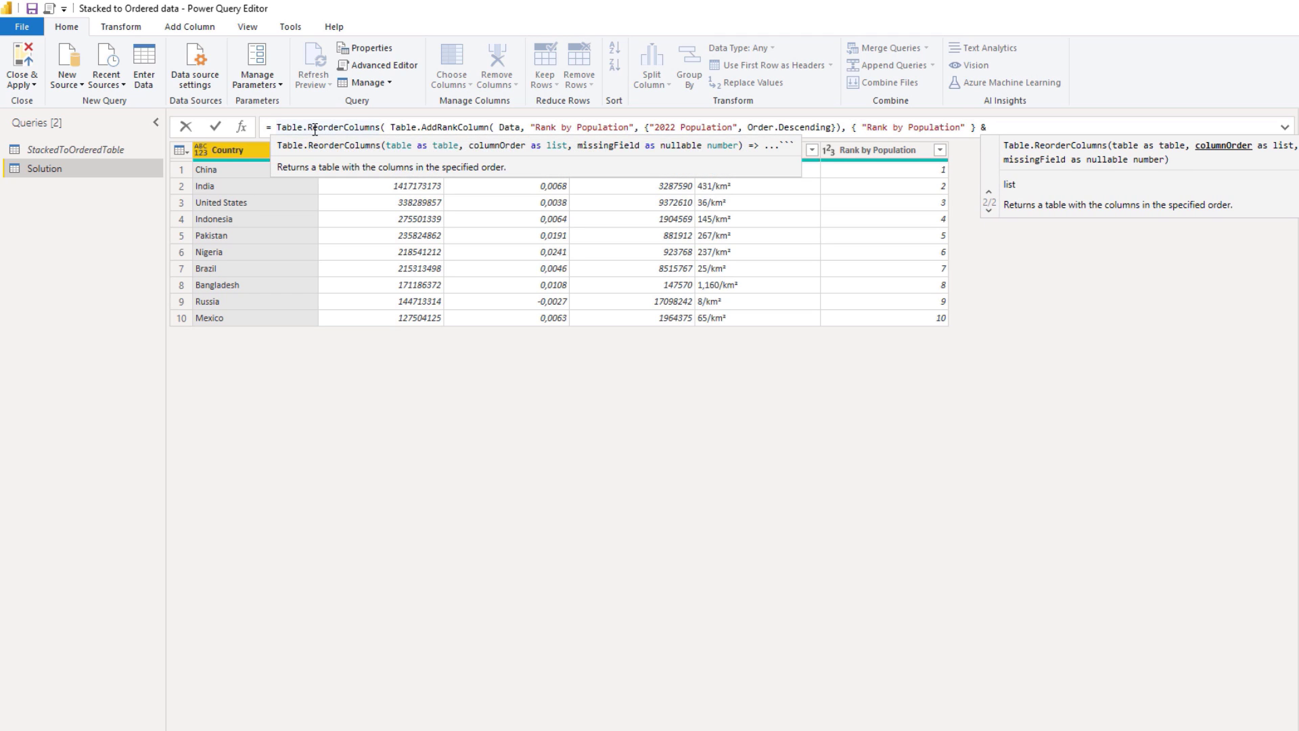
text( lc)
key(Tab)
text())
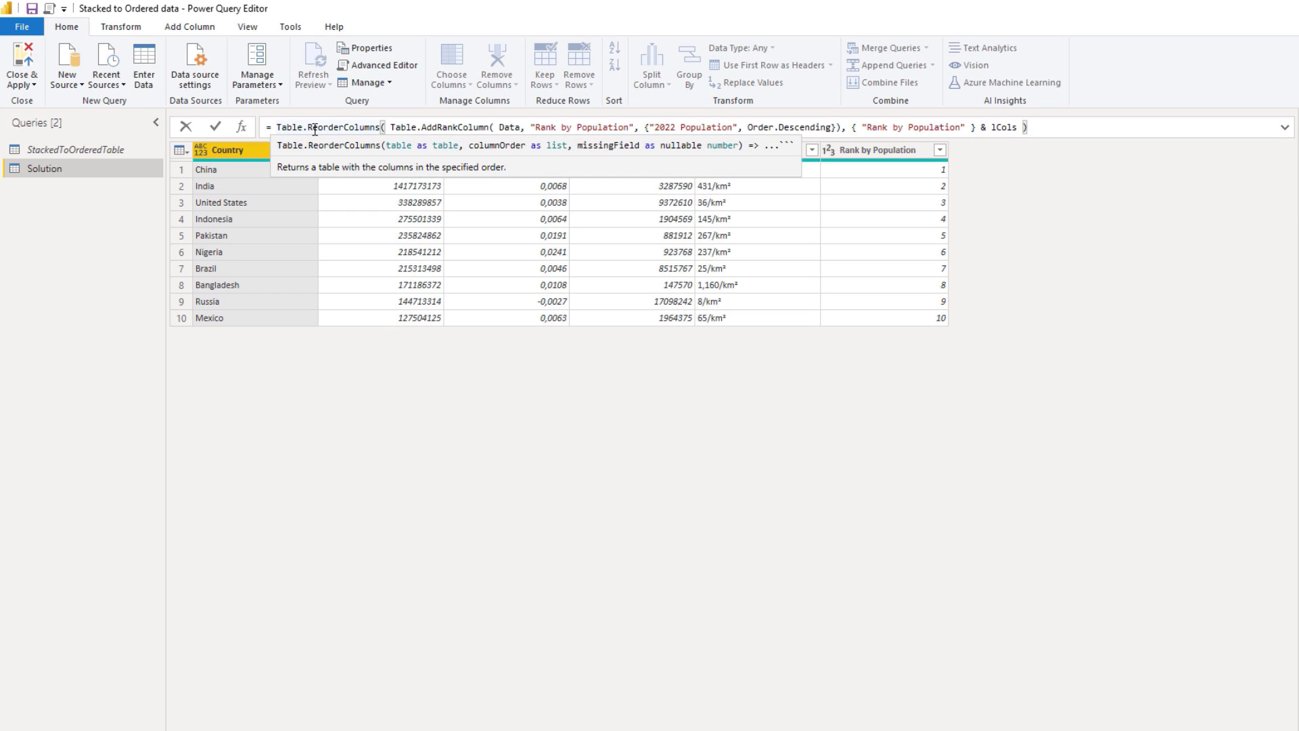
click(215, 127)
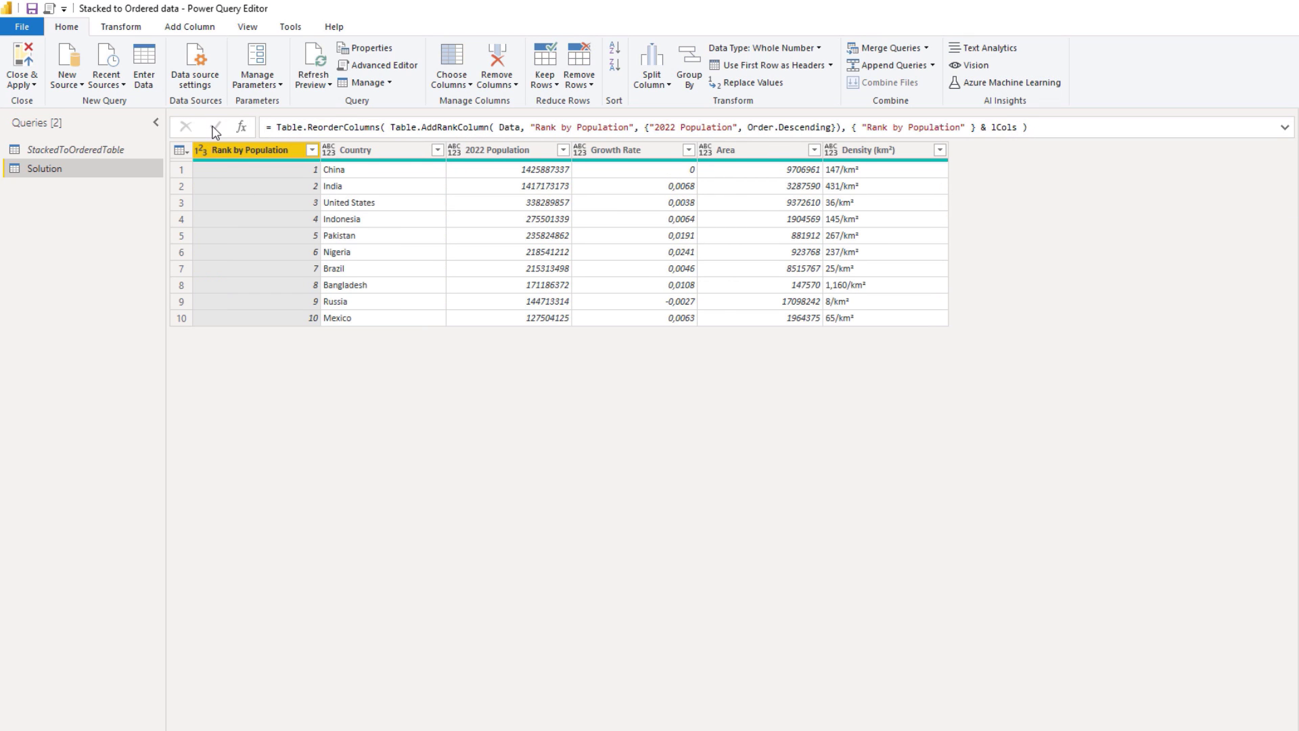